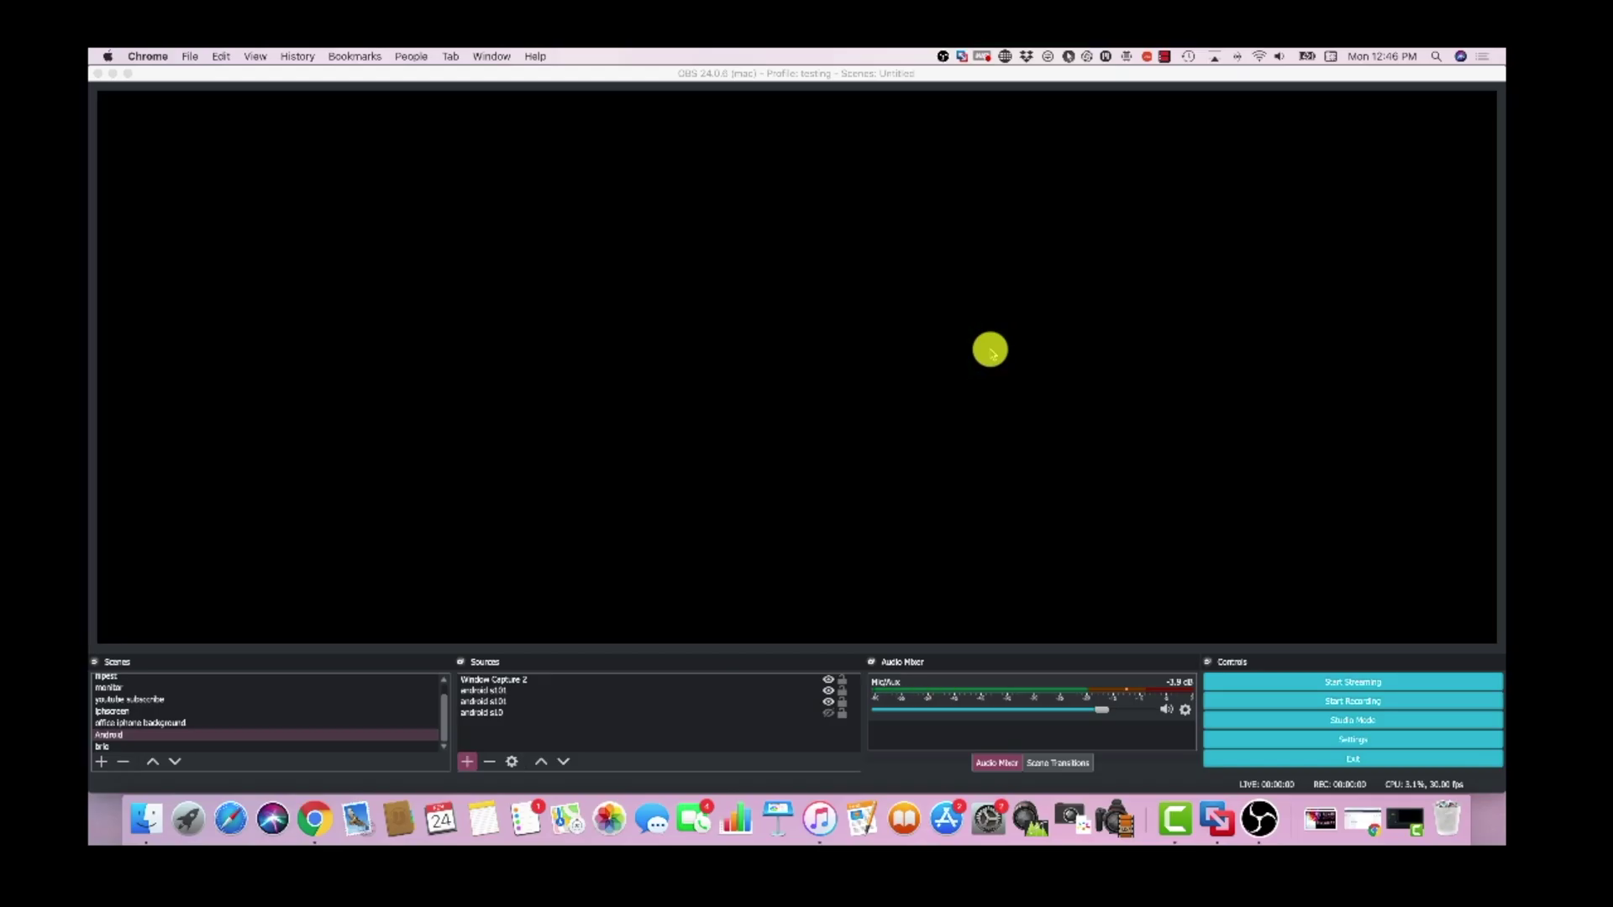
click(973, 337)
click(955, 337)
click(961, 300)
click(639, 64)
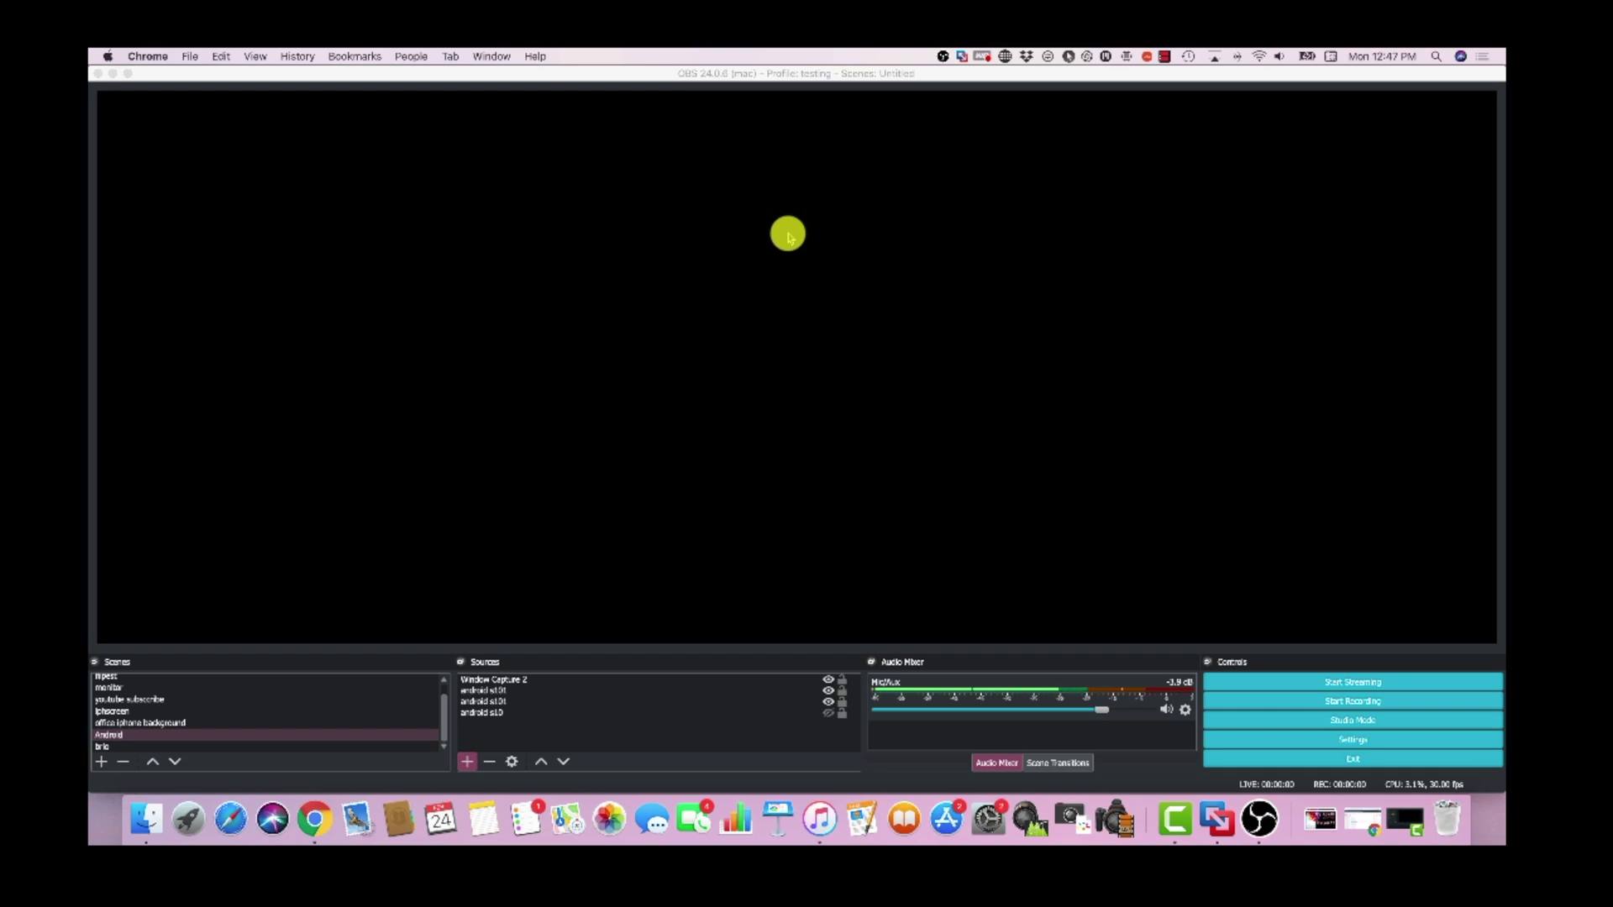
click(794, 244)
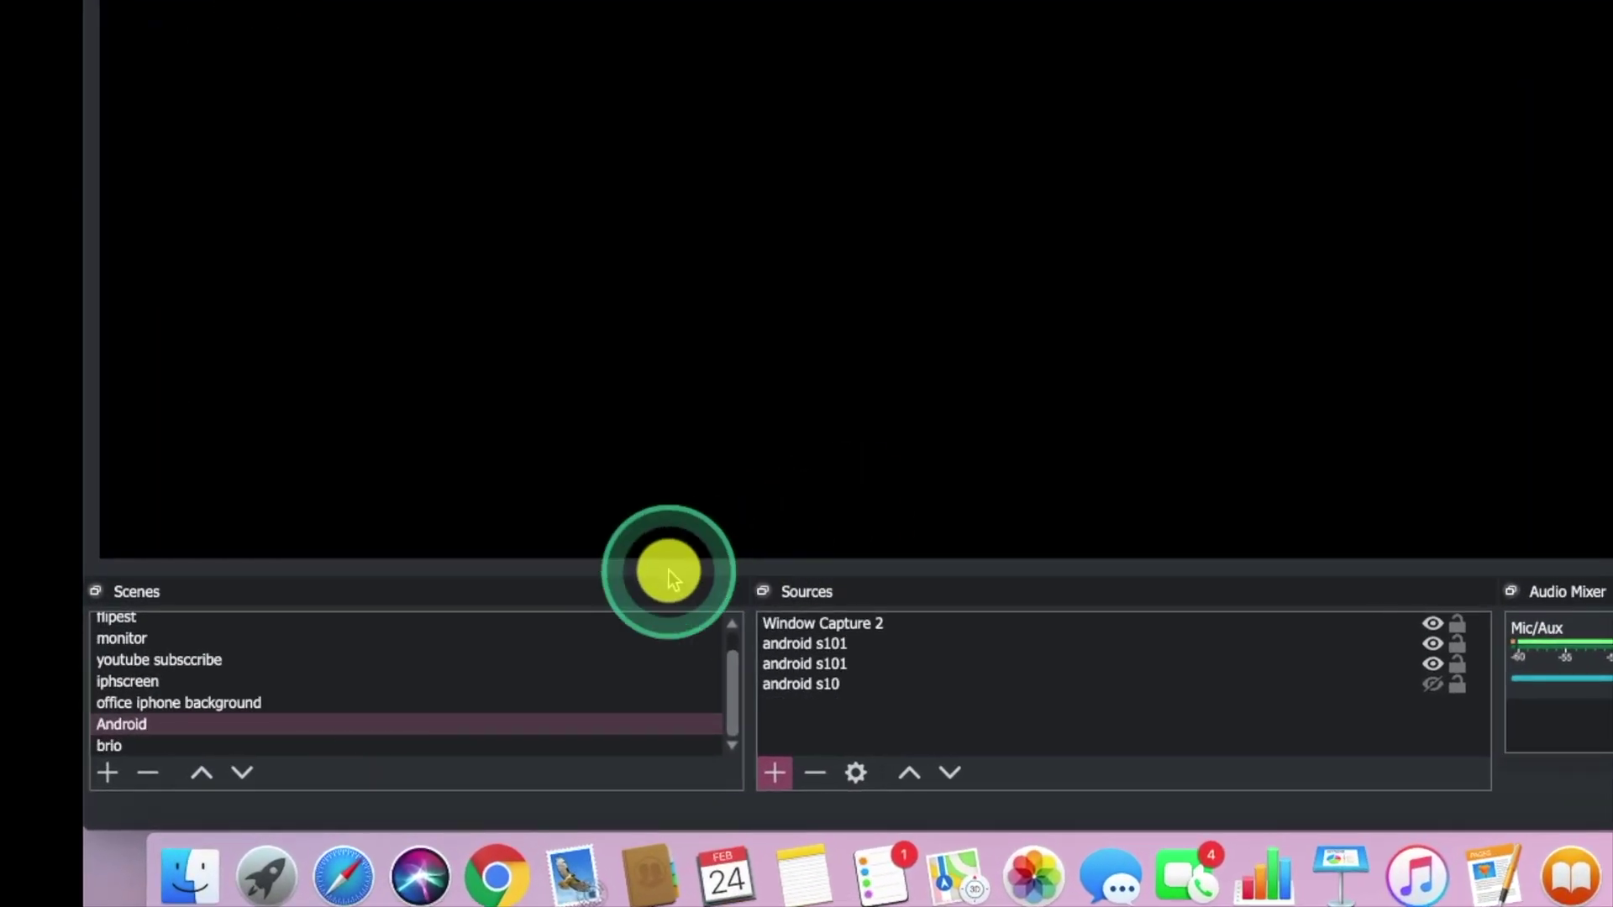
mouse_move(730, 713)
mouse_down()
mouse_move(732, 666)
mouse_move(731, 714)
mouse_up()
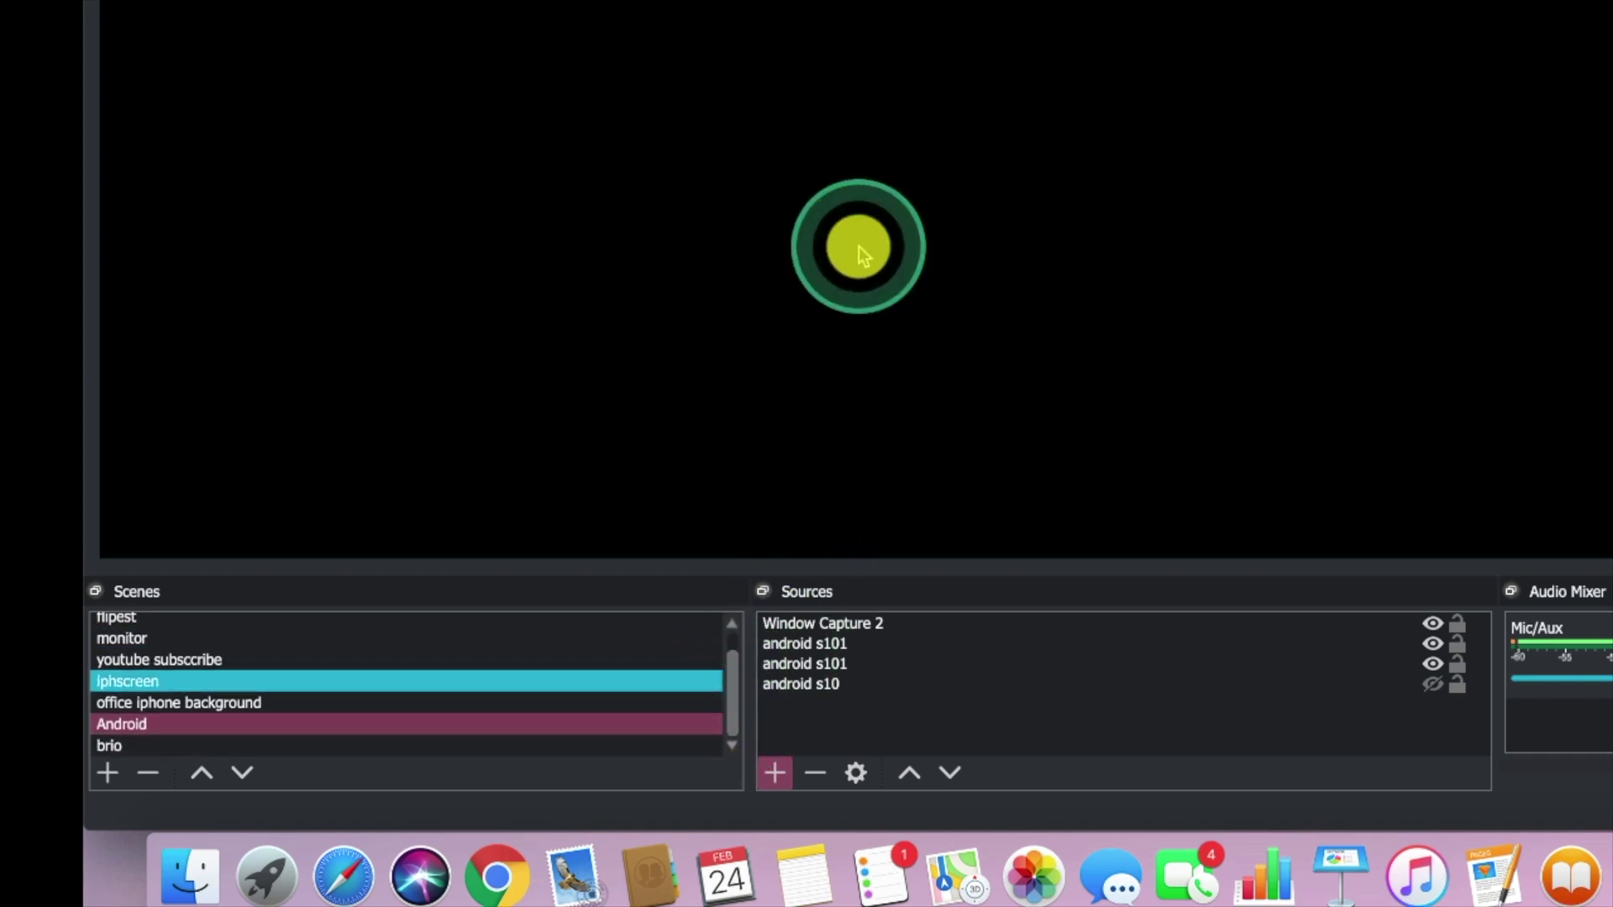
click(609, 639)
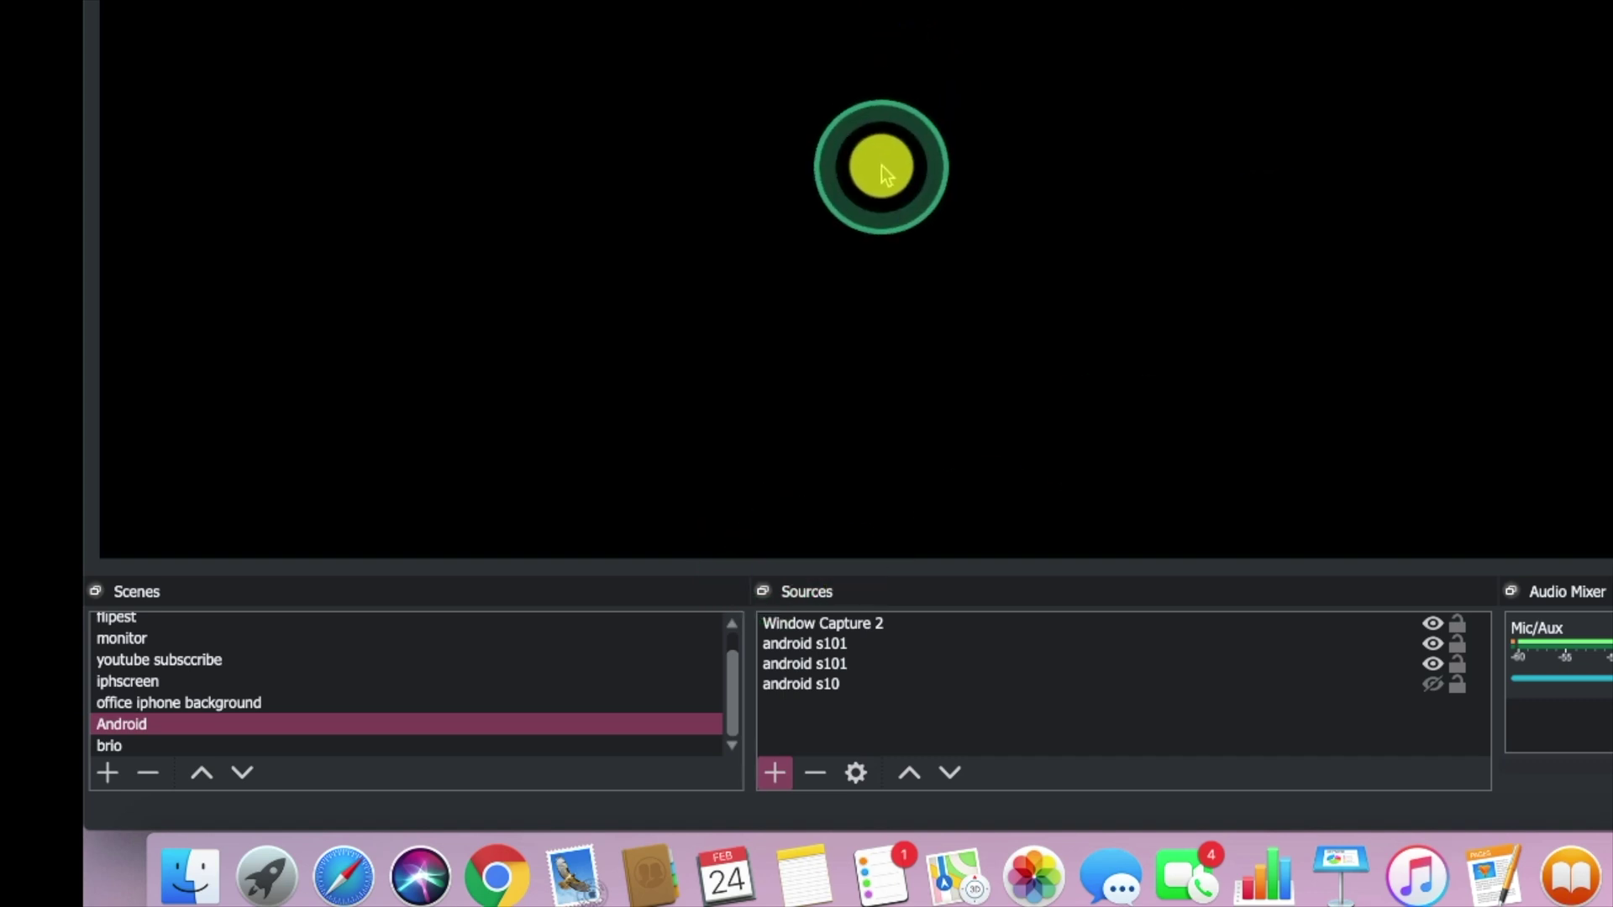
- Show the office iphone background scene and select its iphoneoverlay source
click(889, 619)
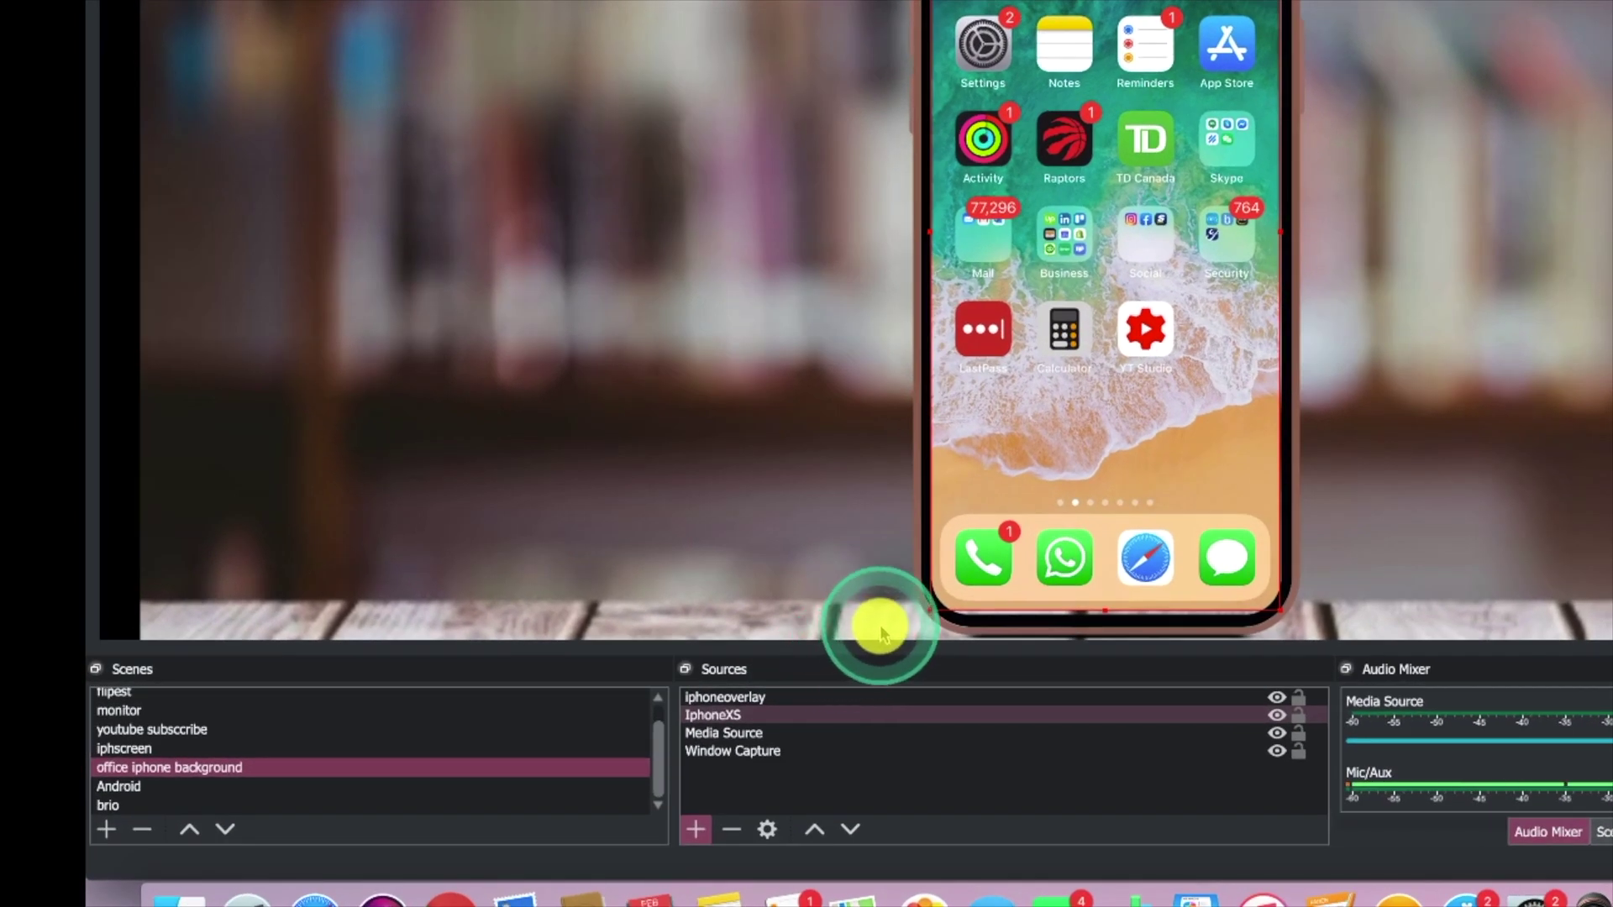
click(778, 696)
click(769, 714)
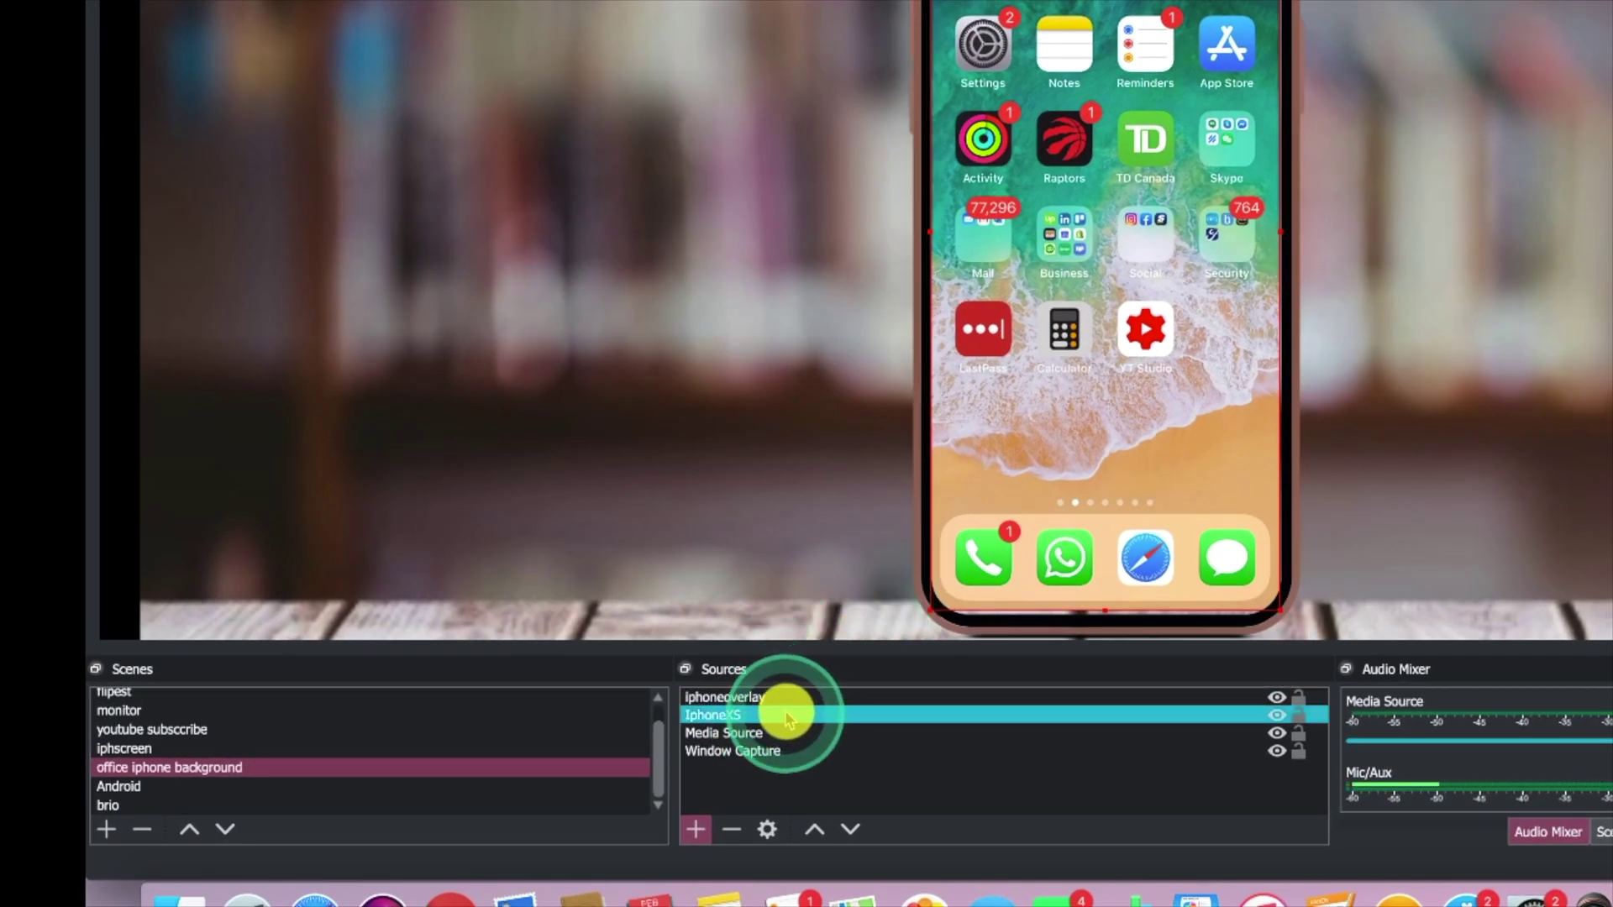
click(454, 786)
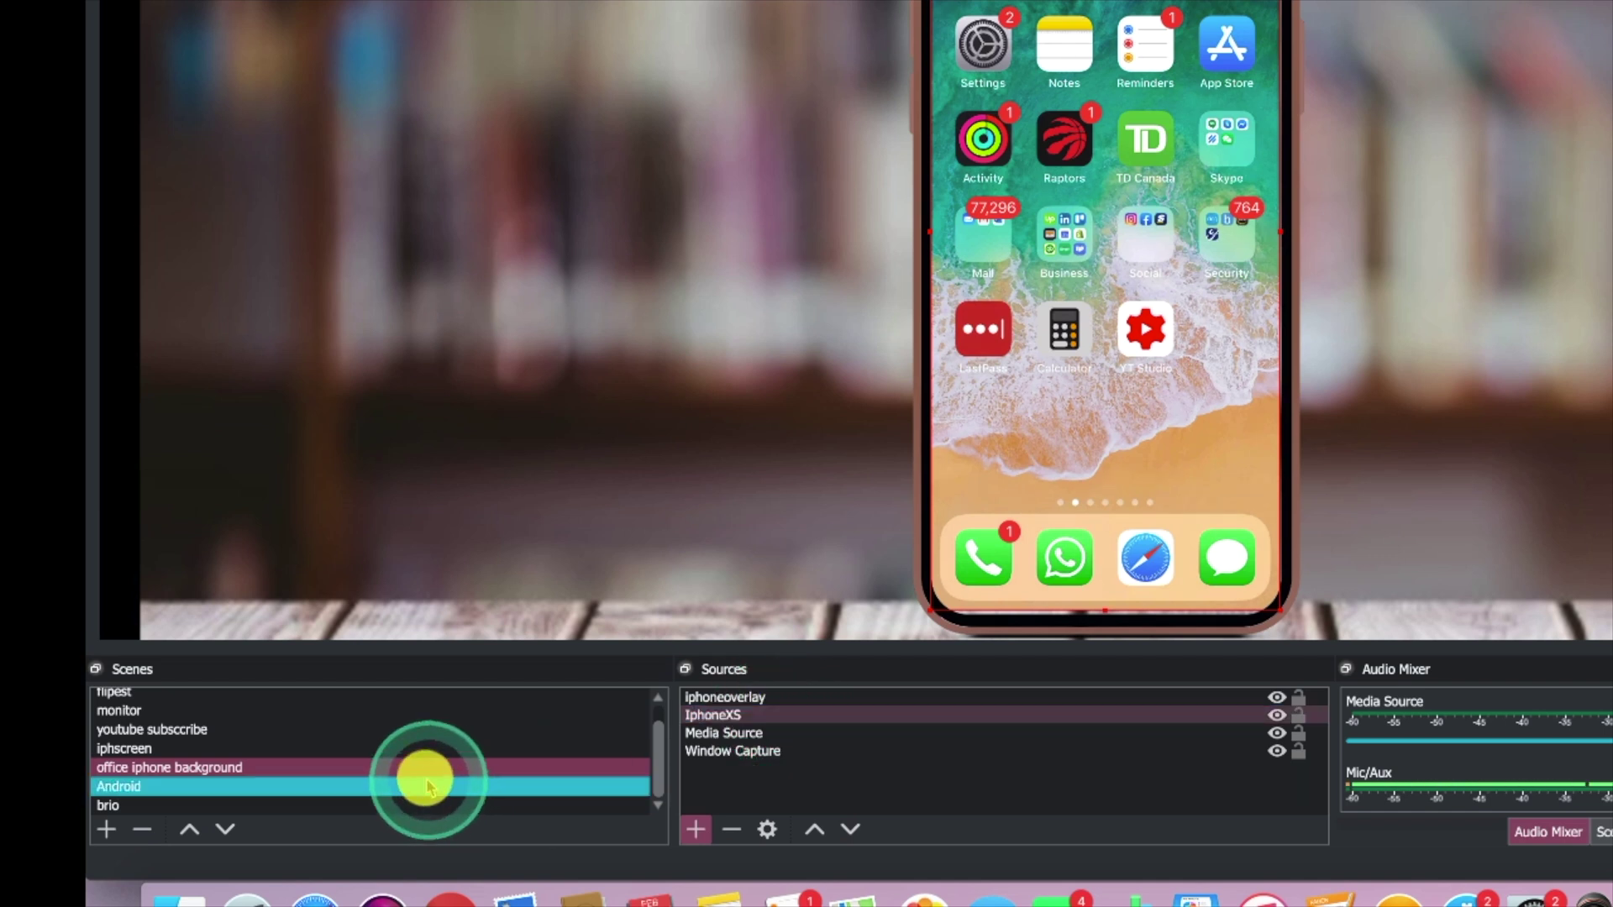
click(374, 768)
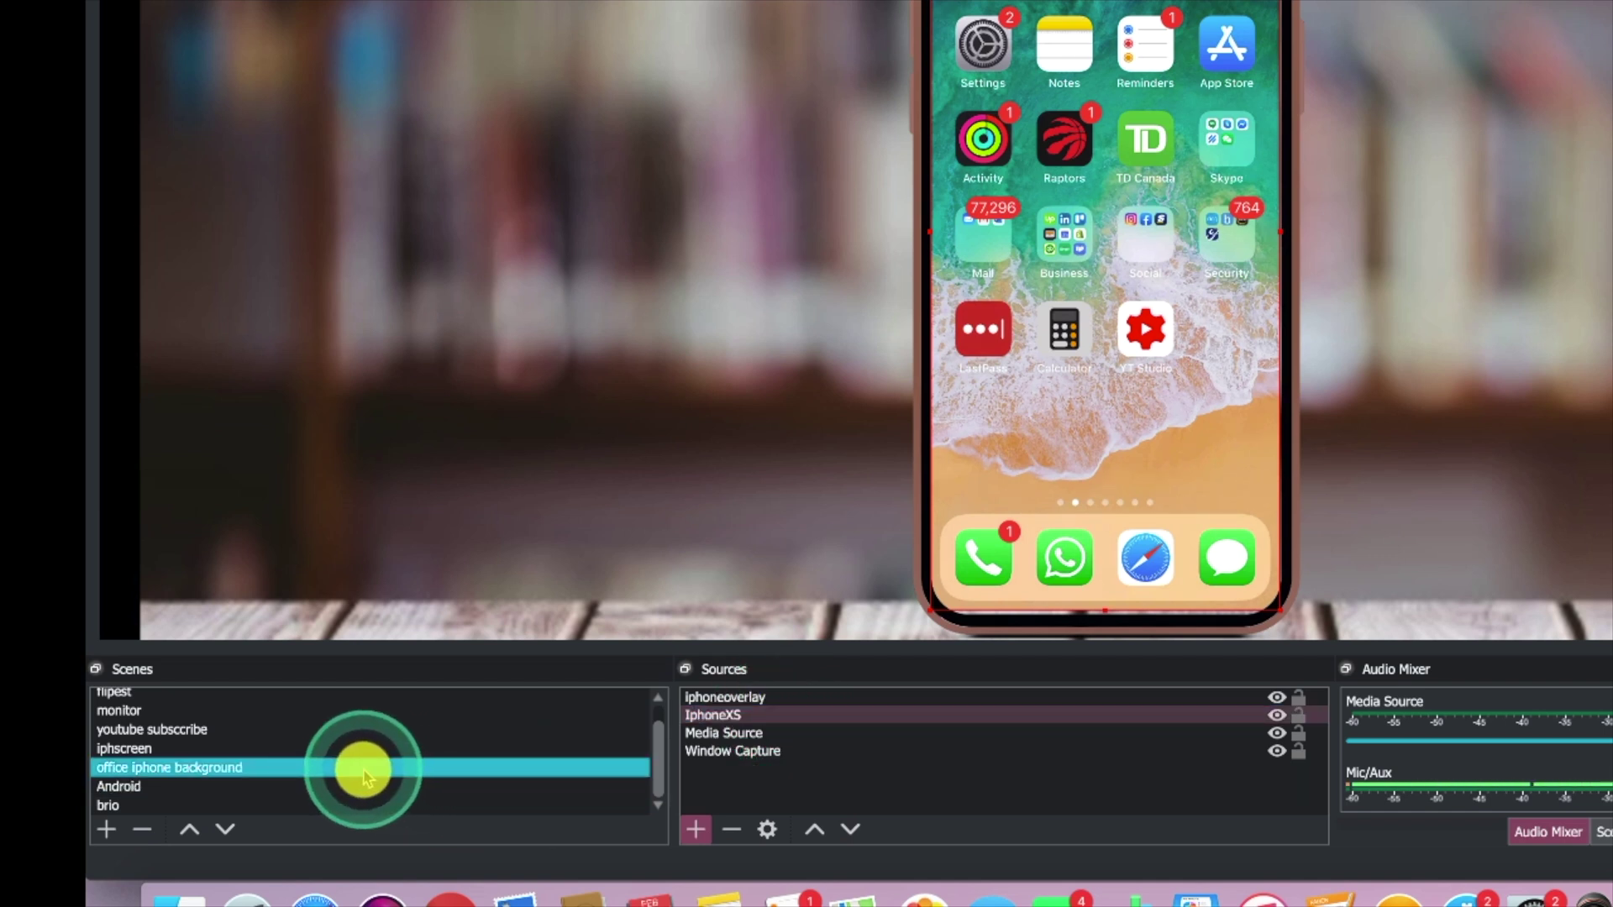
drag(370, 770, 774, 687)
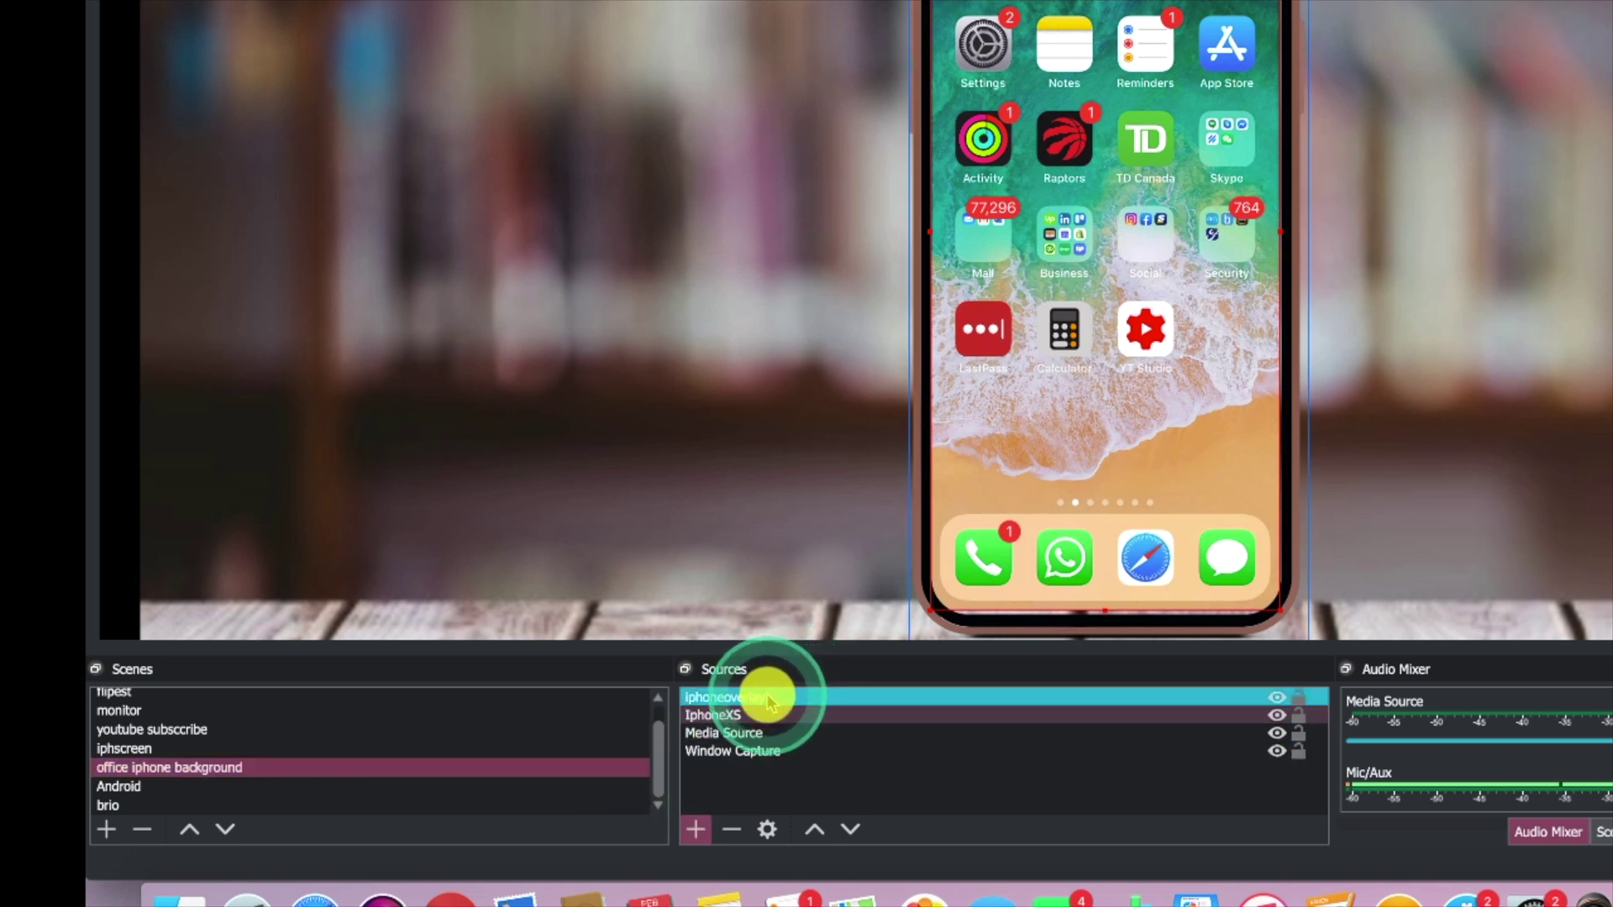
click(769, 699)
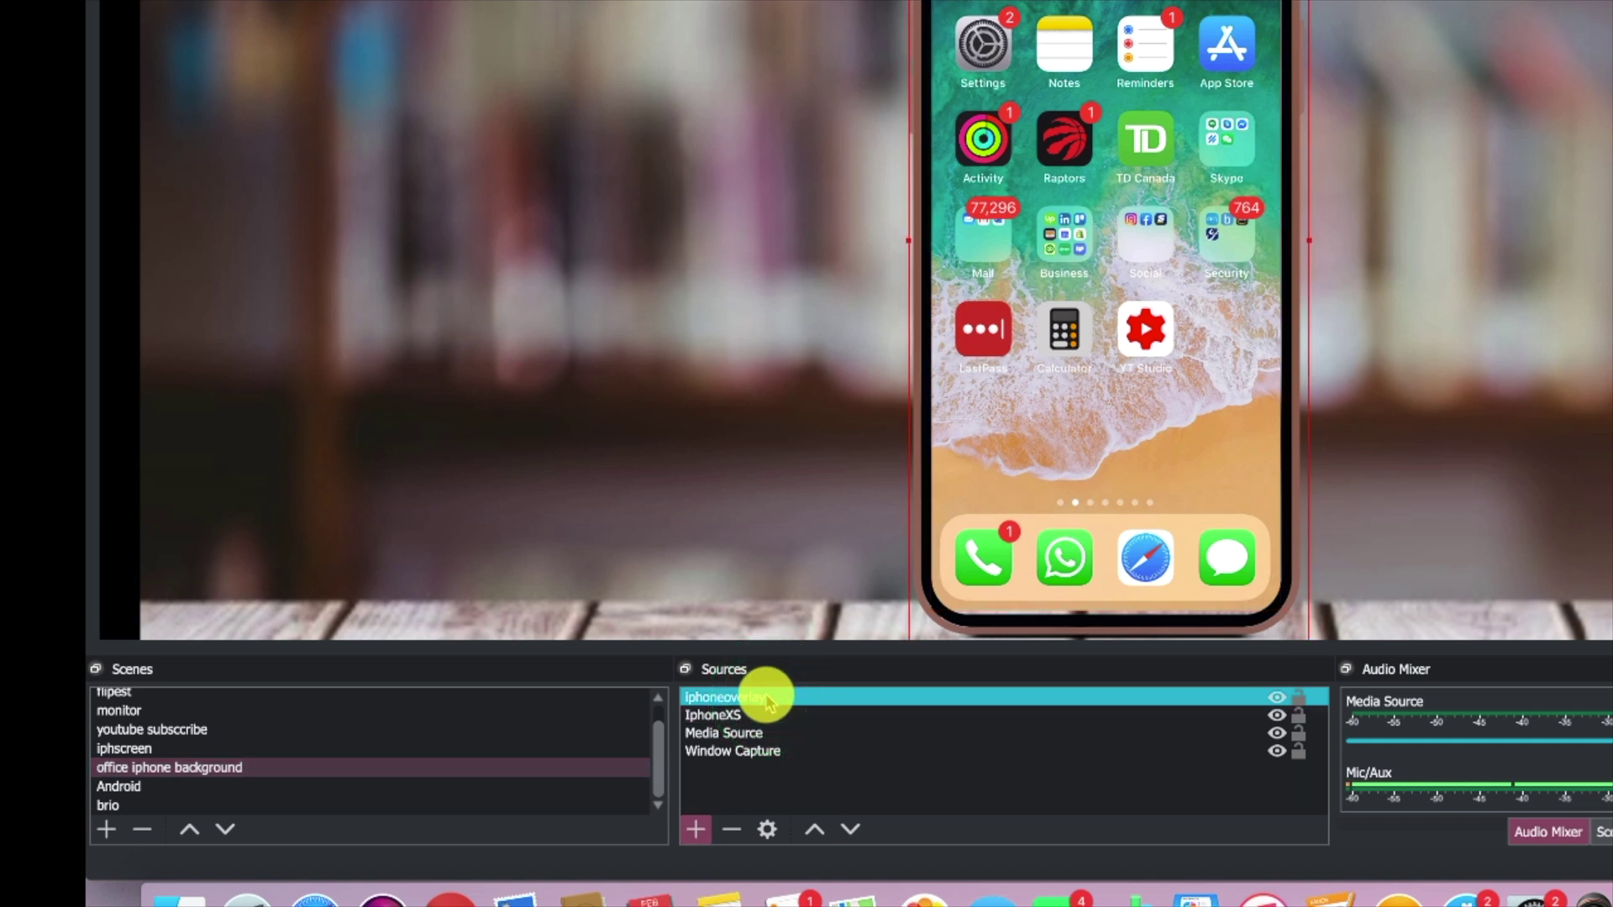
drag(768, 702, 709, 702)
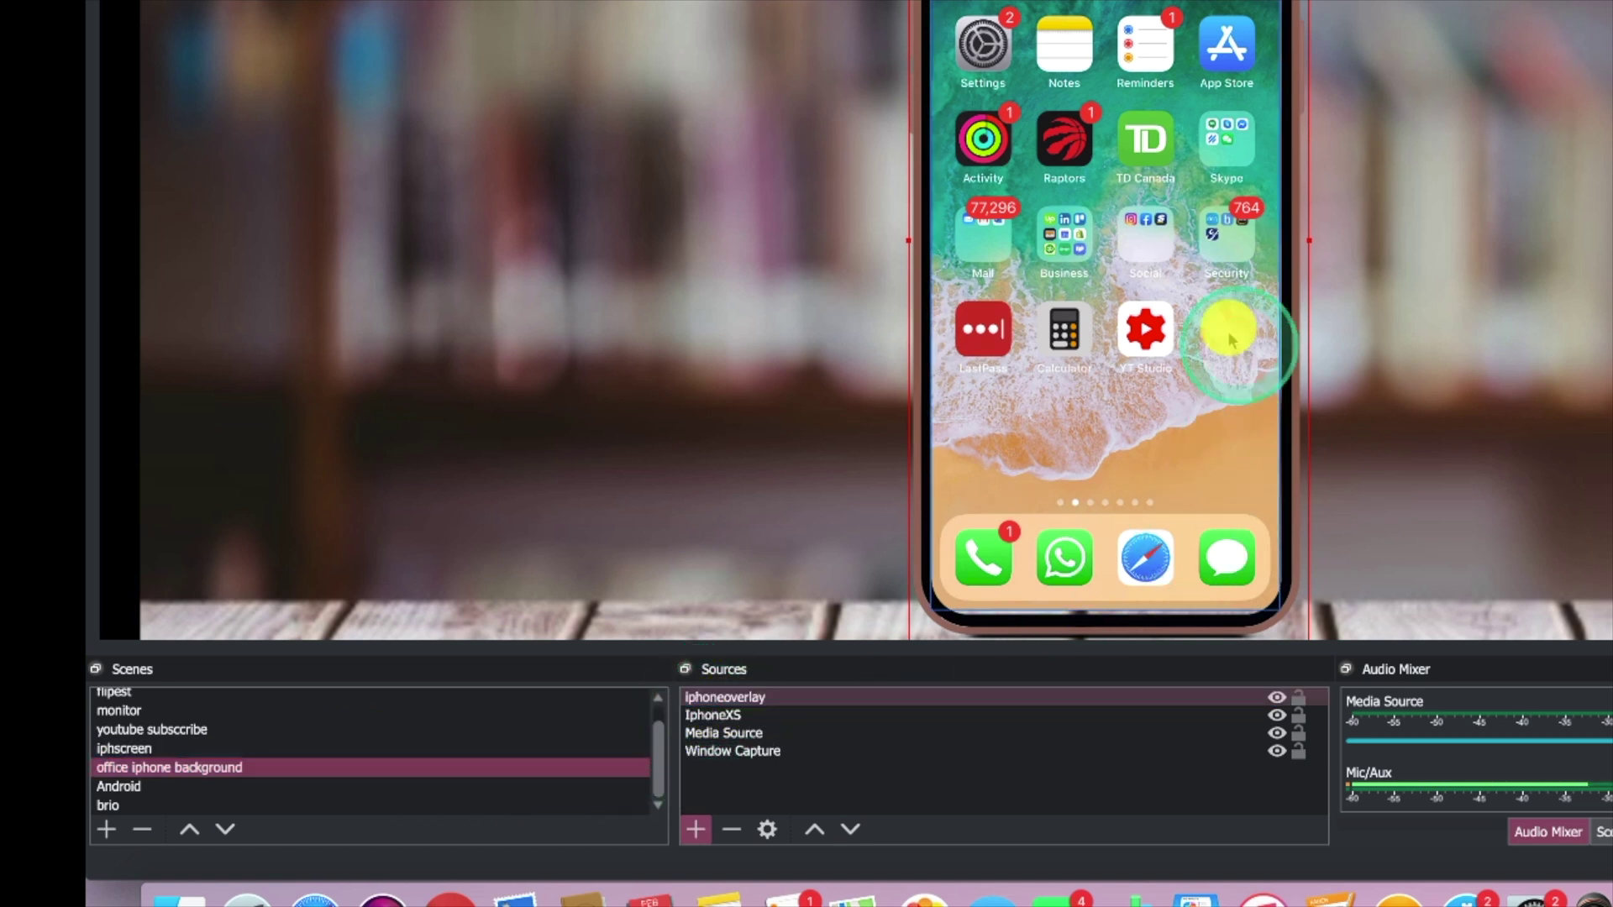
- Select the IphoneXS source to show its outline within the phone frame
click(746, 716)
click(746, 718)
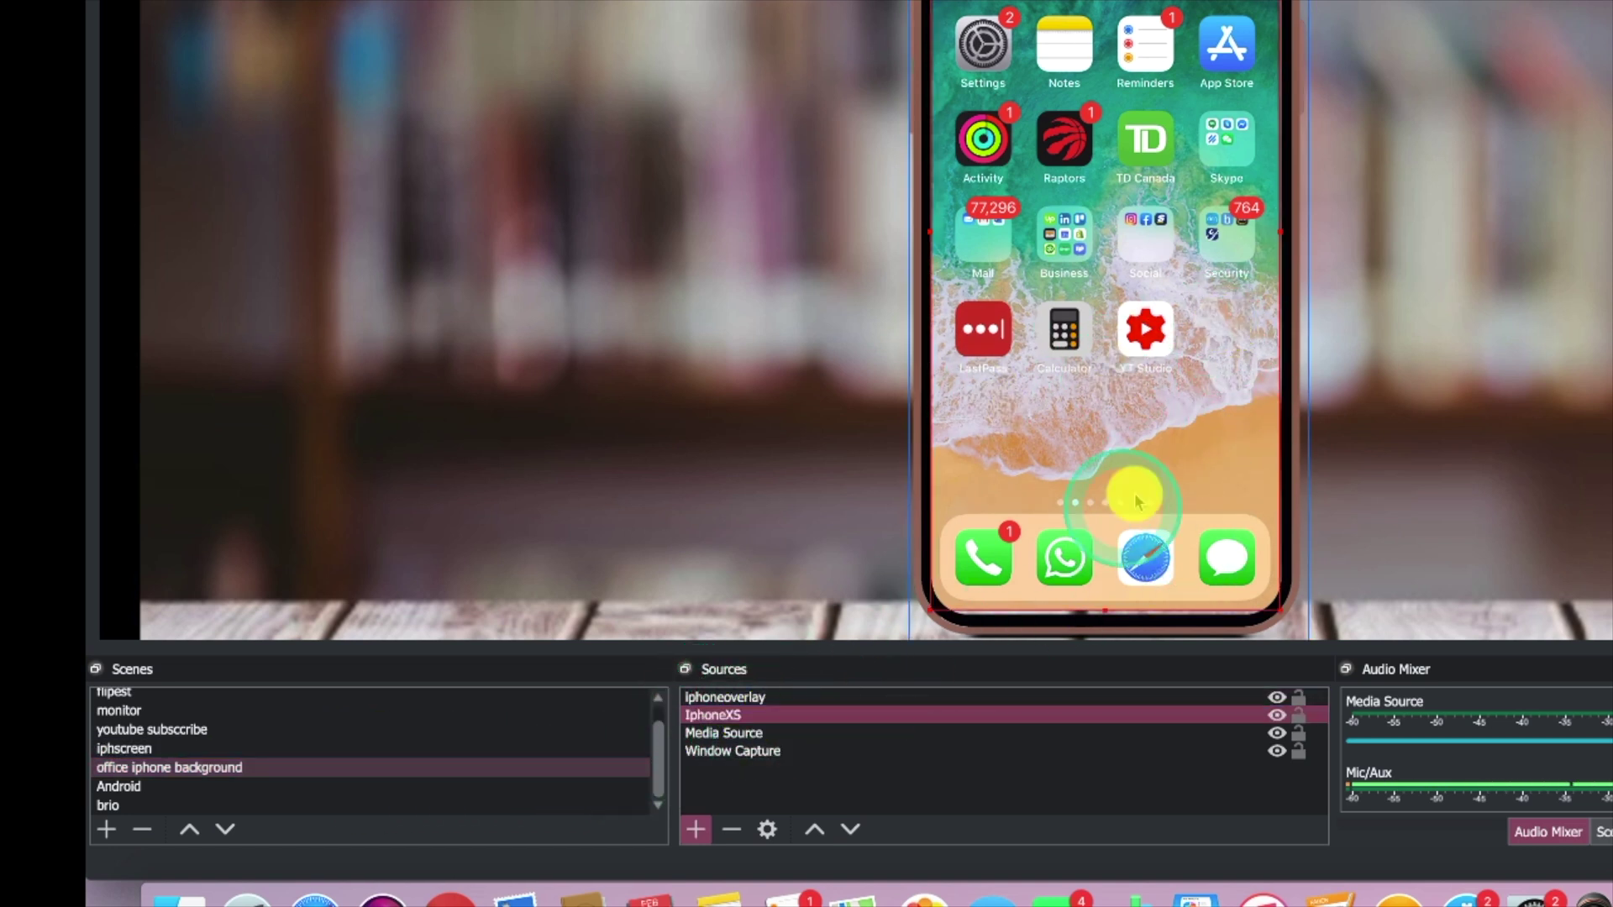
drag(1146, 313, 1138, 347)
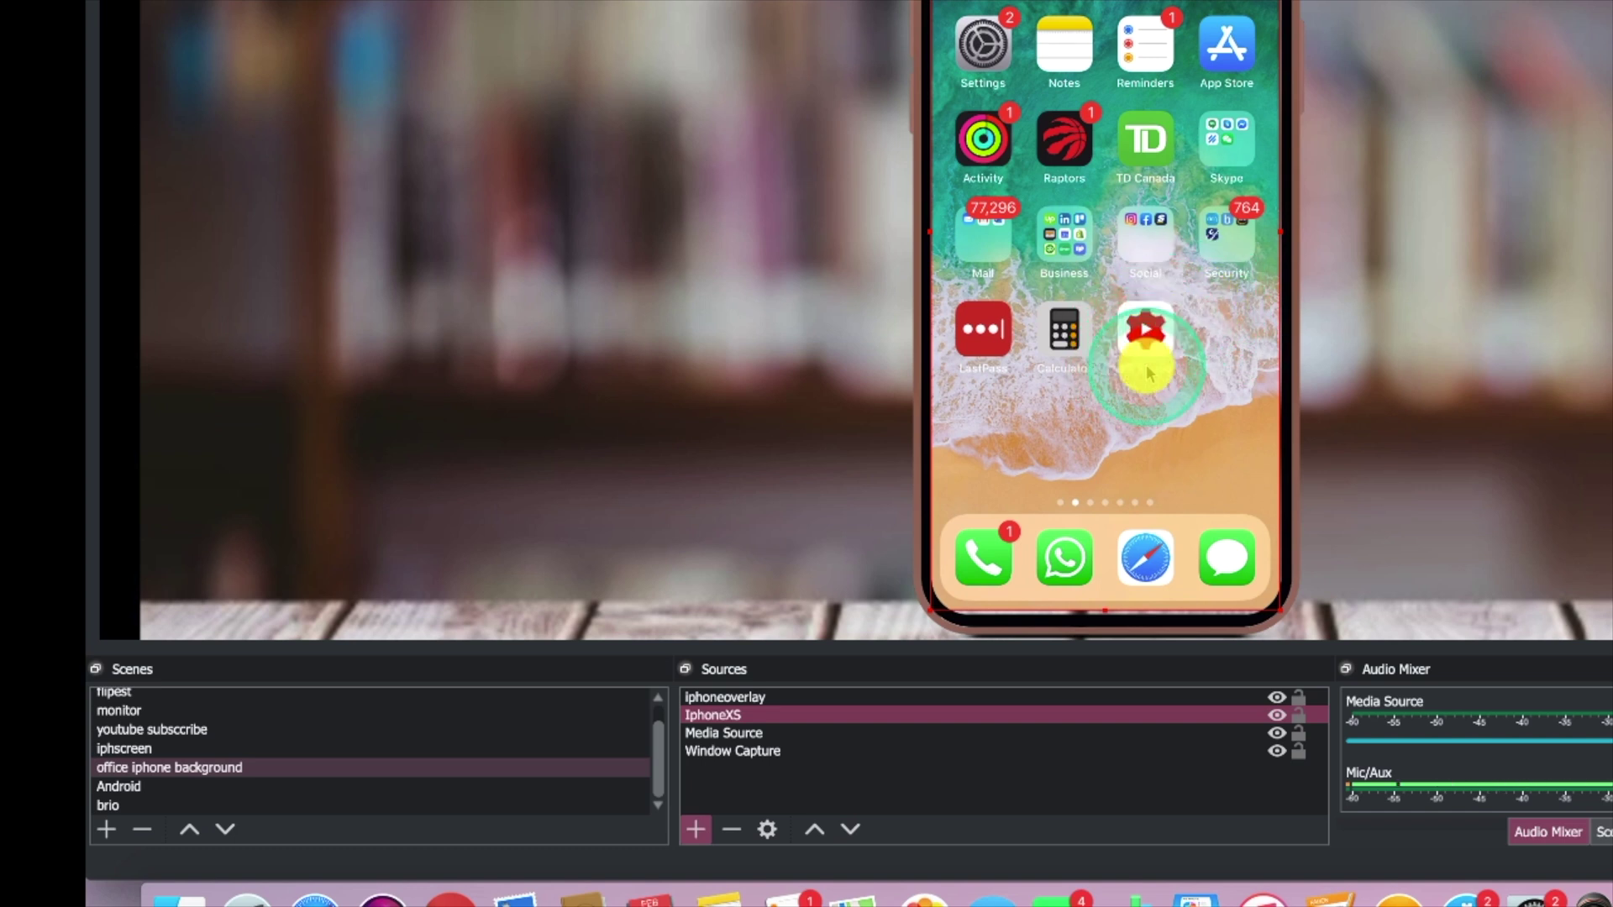
click(763, 700)
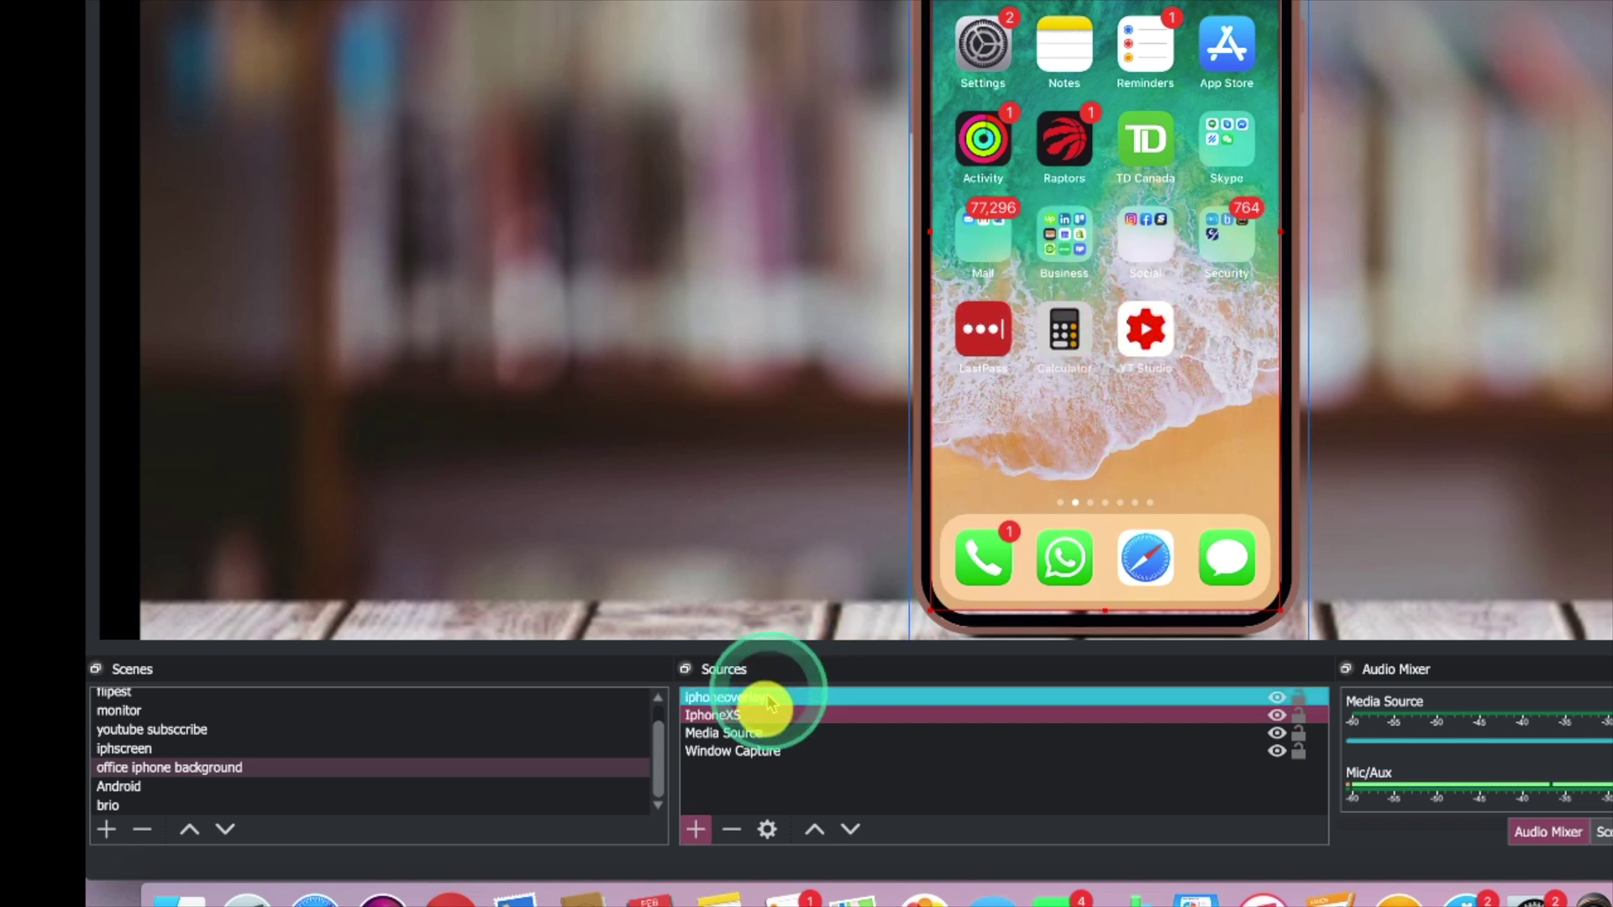
- Select the Media Source and the Window Capture sources in turn to examine the scene's remaining layers
click(748, 733)
click(711, 47)
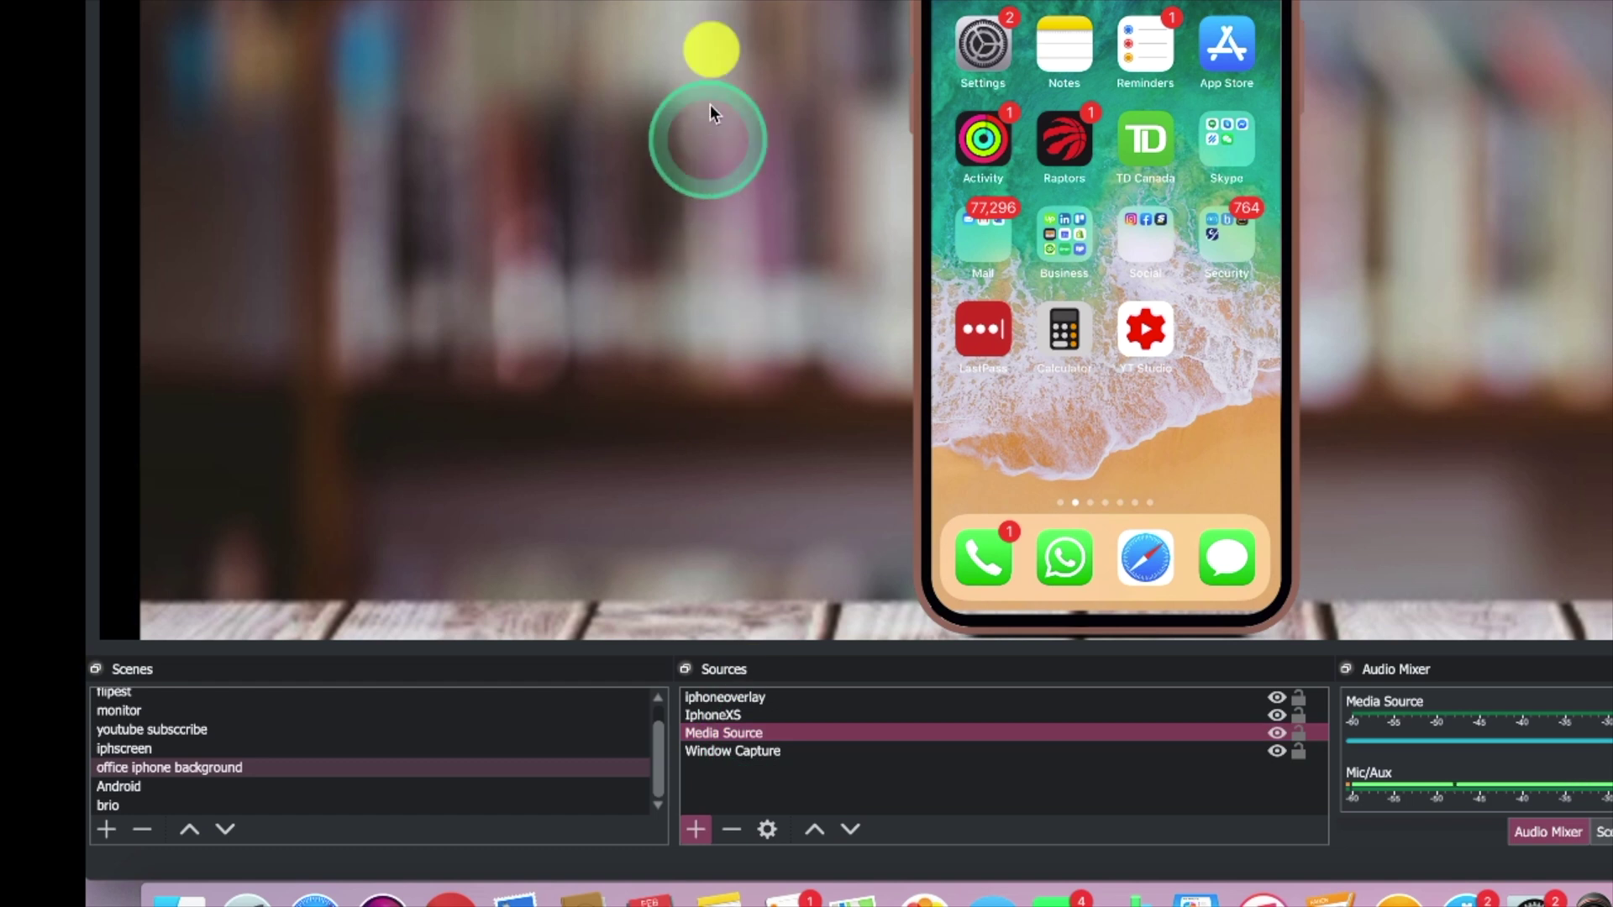
click(730, 49)
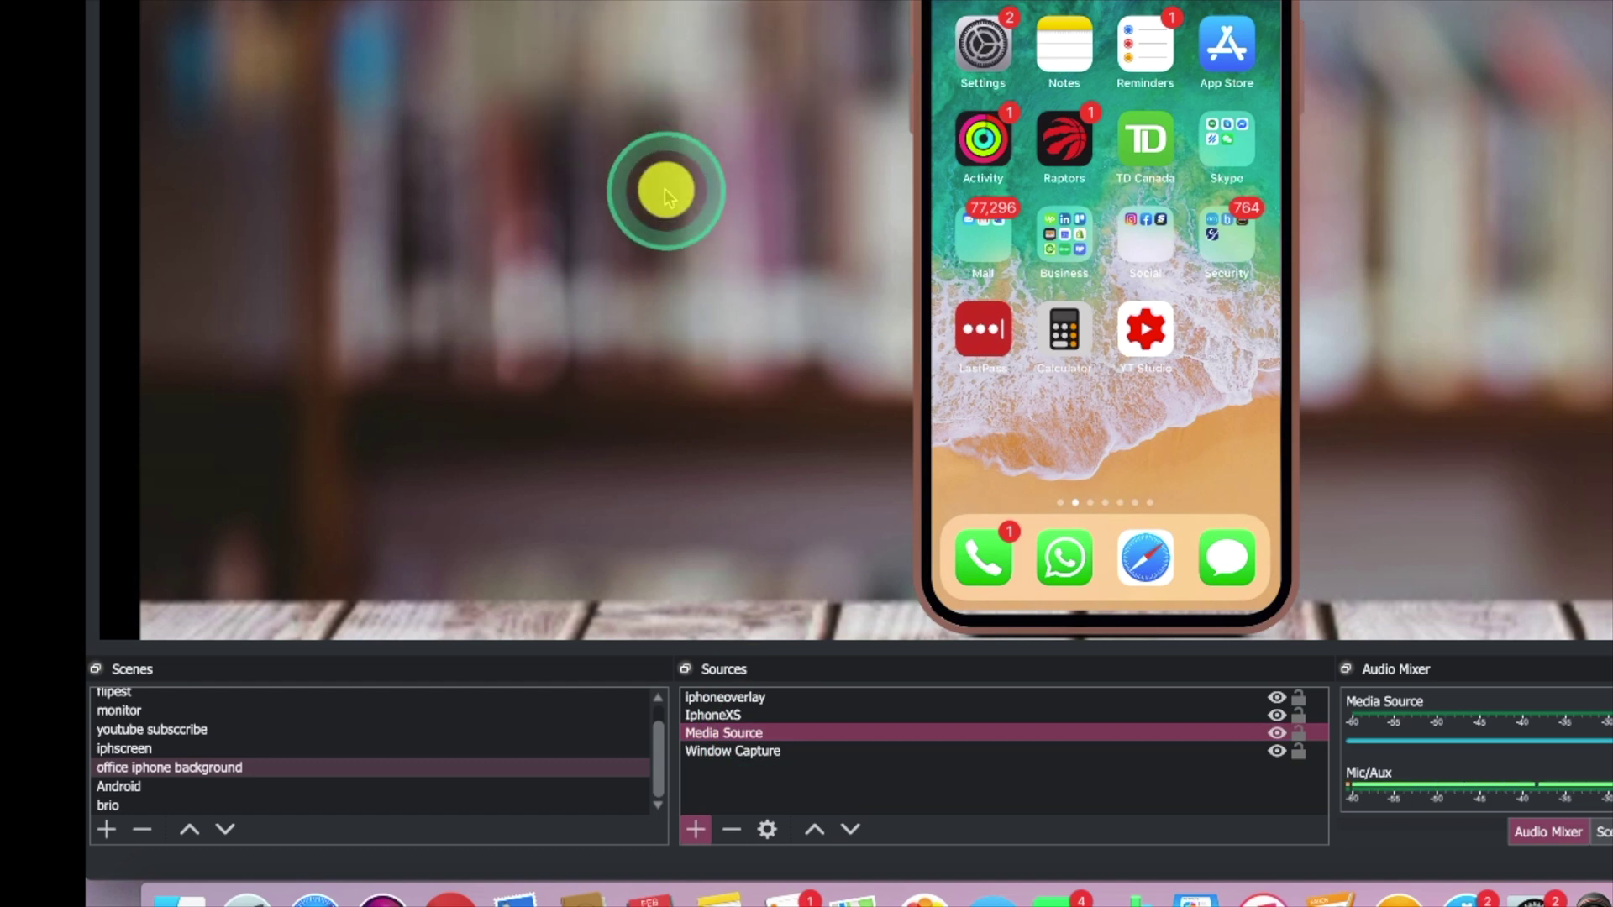
click(849, 734)
click(807, 752)
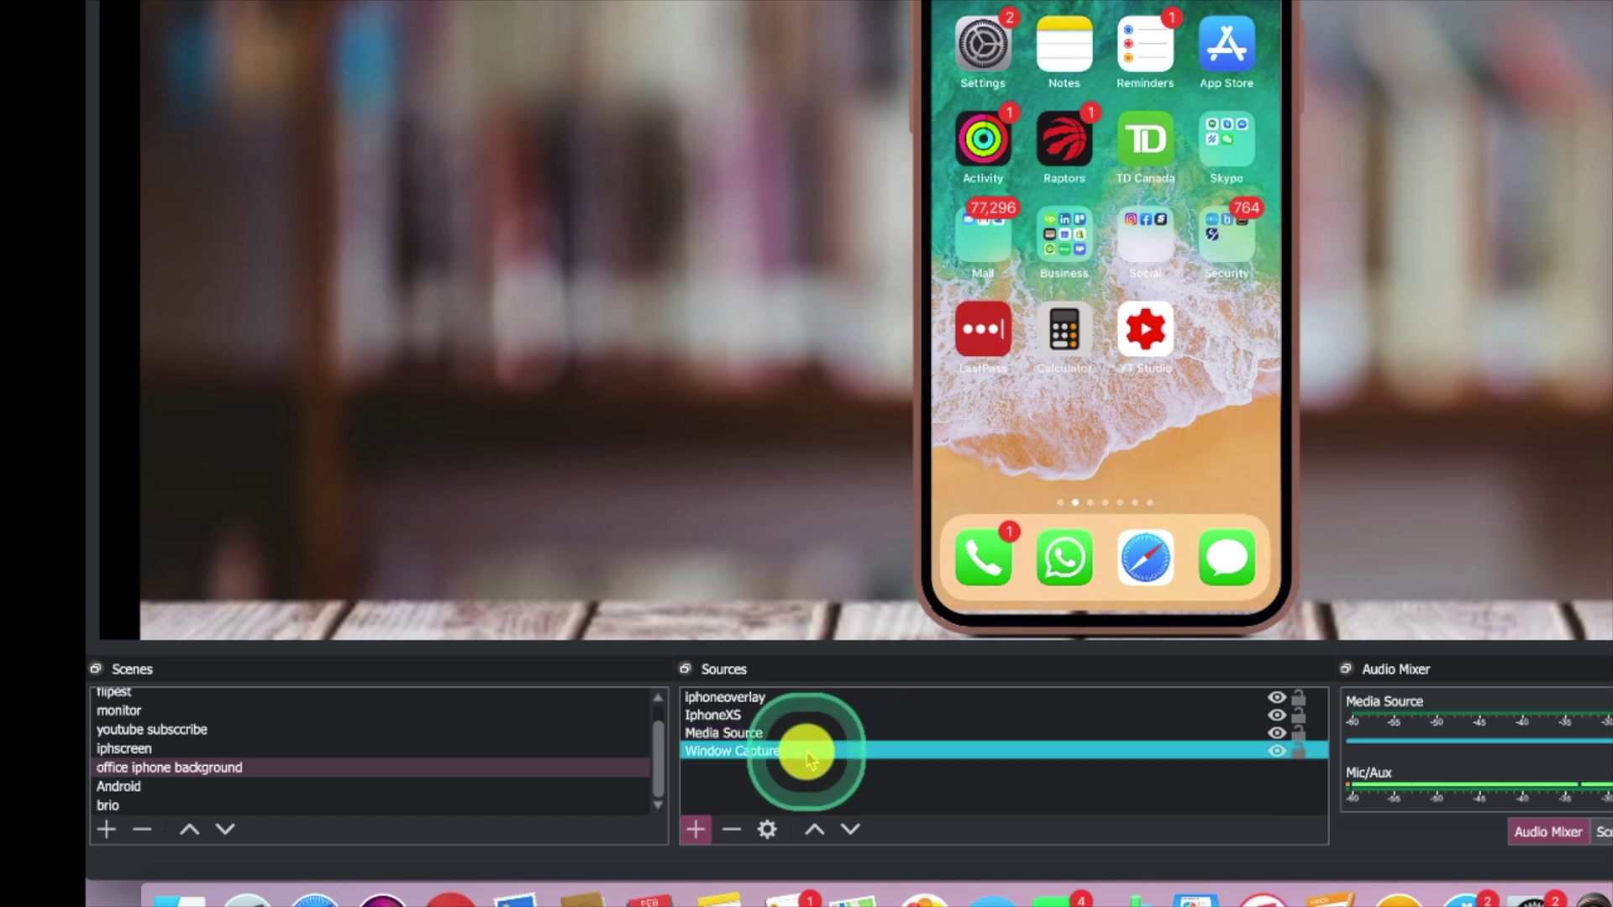
click(748, 137)
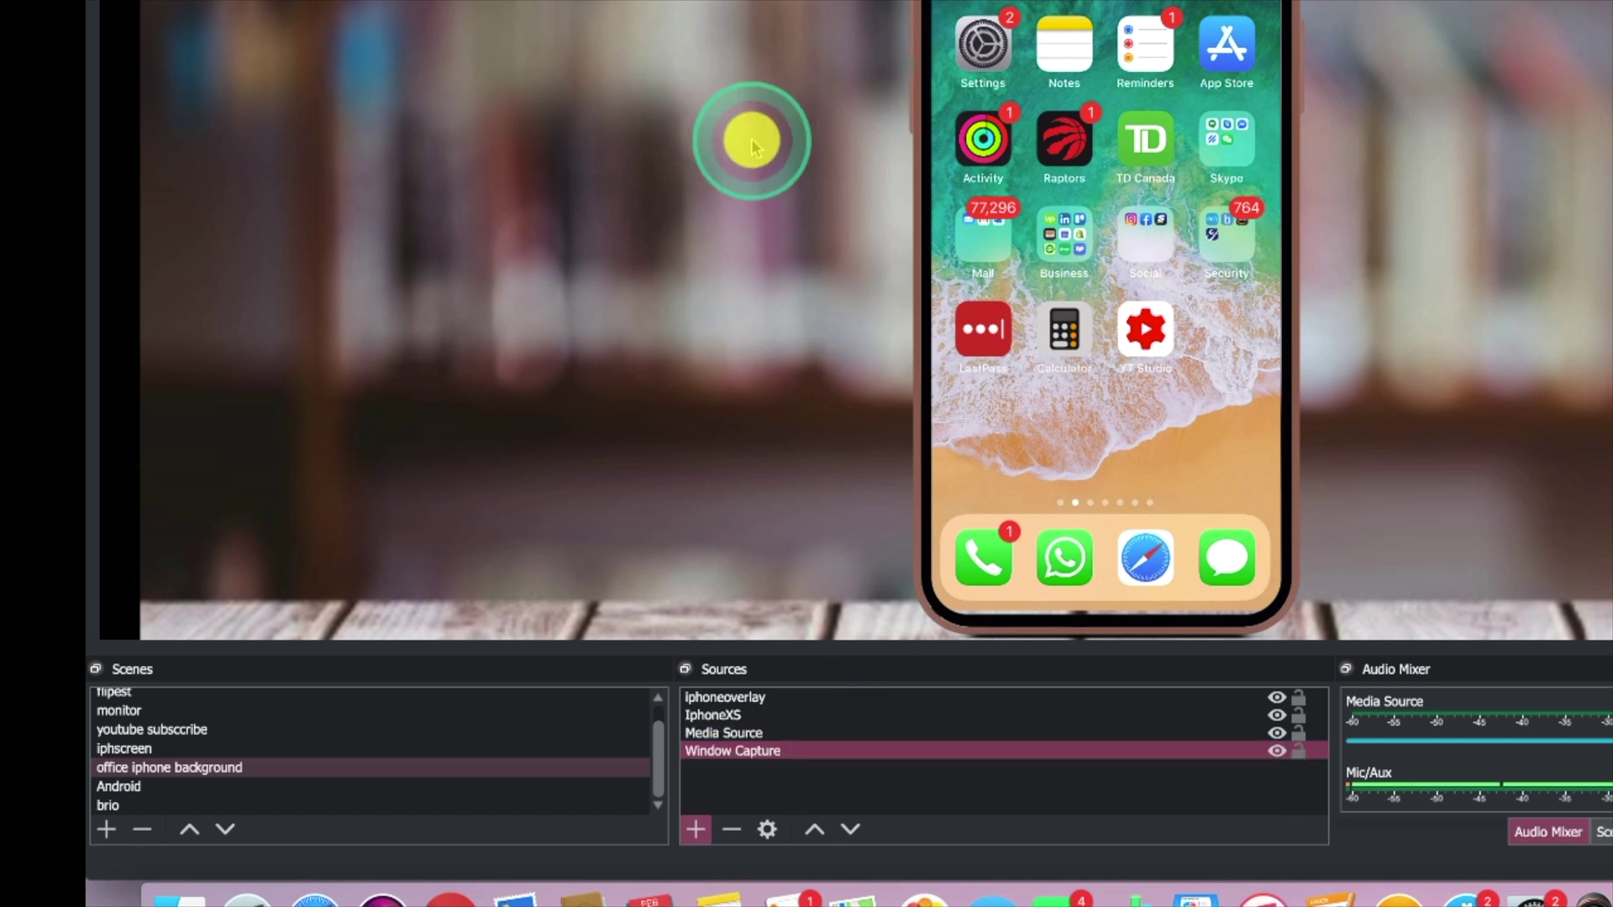
click(1412, 424)
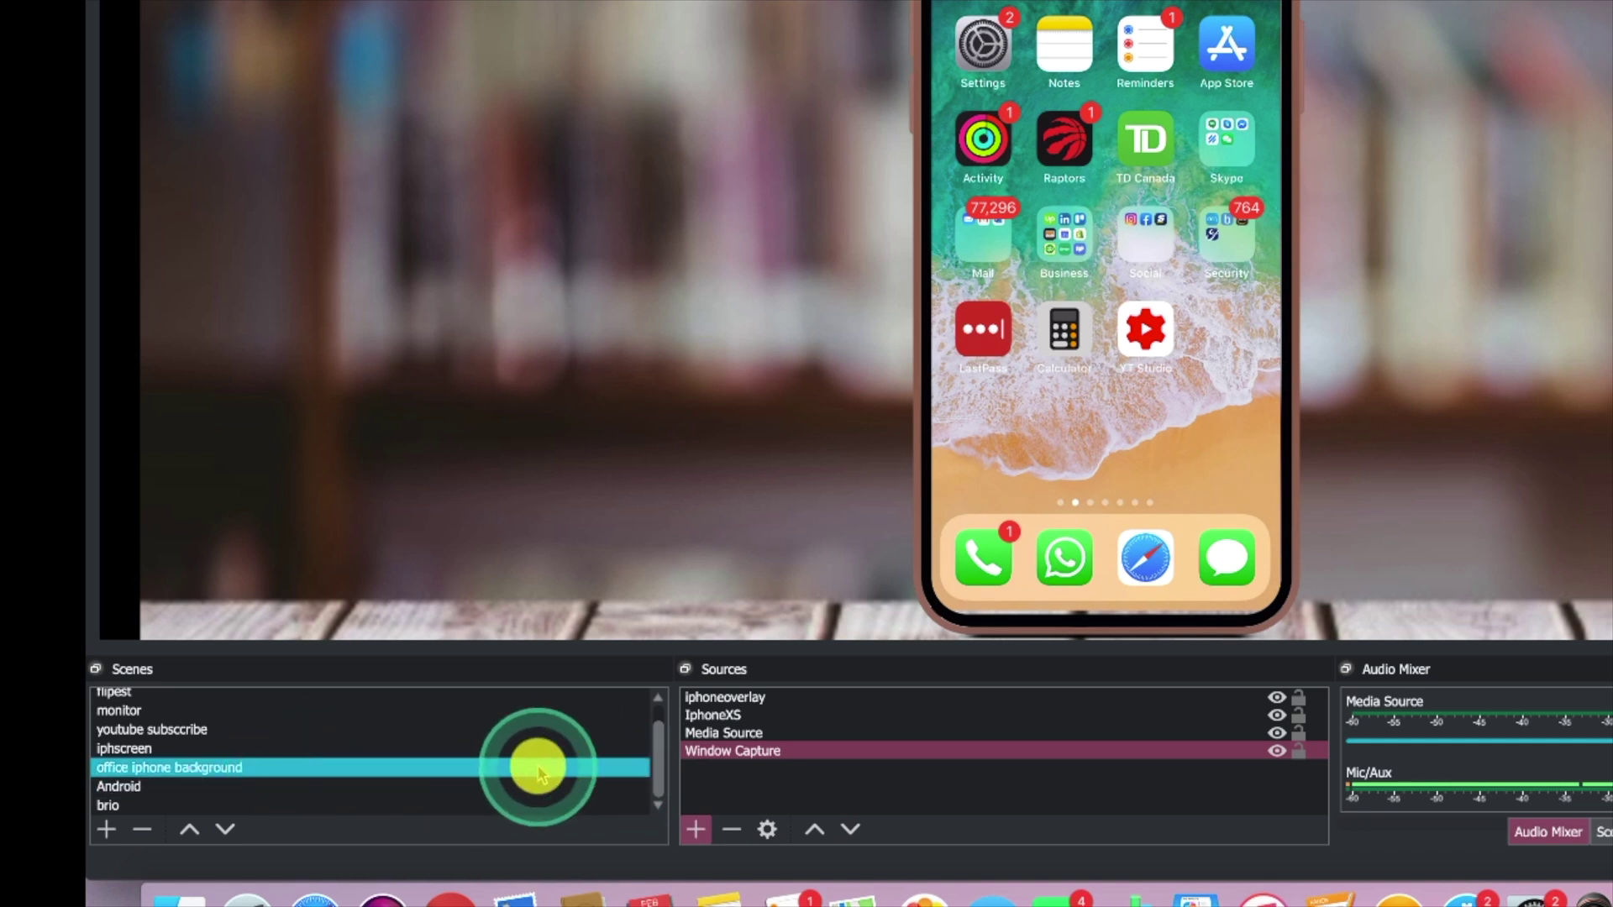
- Show the youtube subsccribe scene, select its subscribe source and toggle that source's visibility off and on
drag(655, 778, 659, 799)
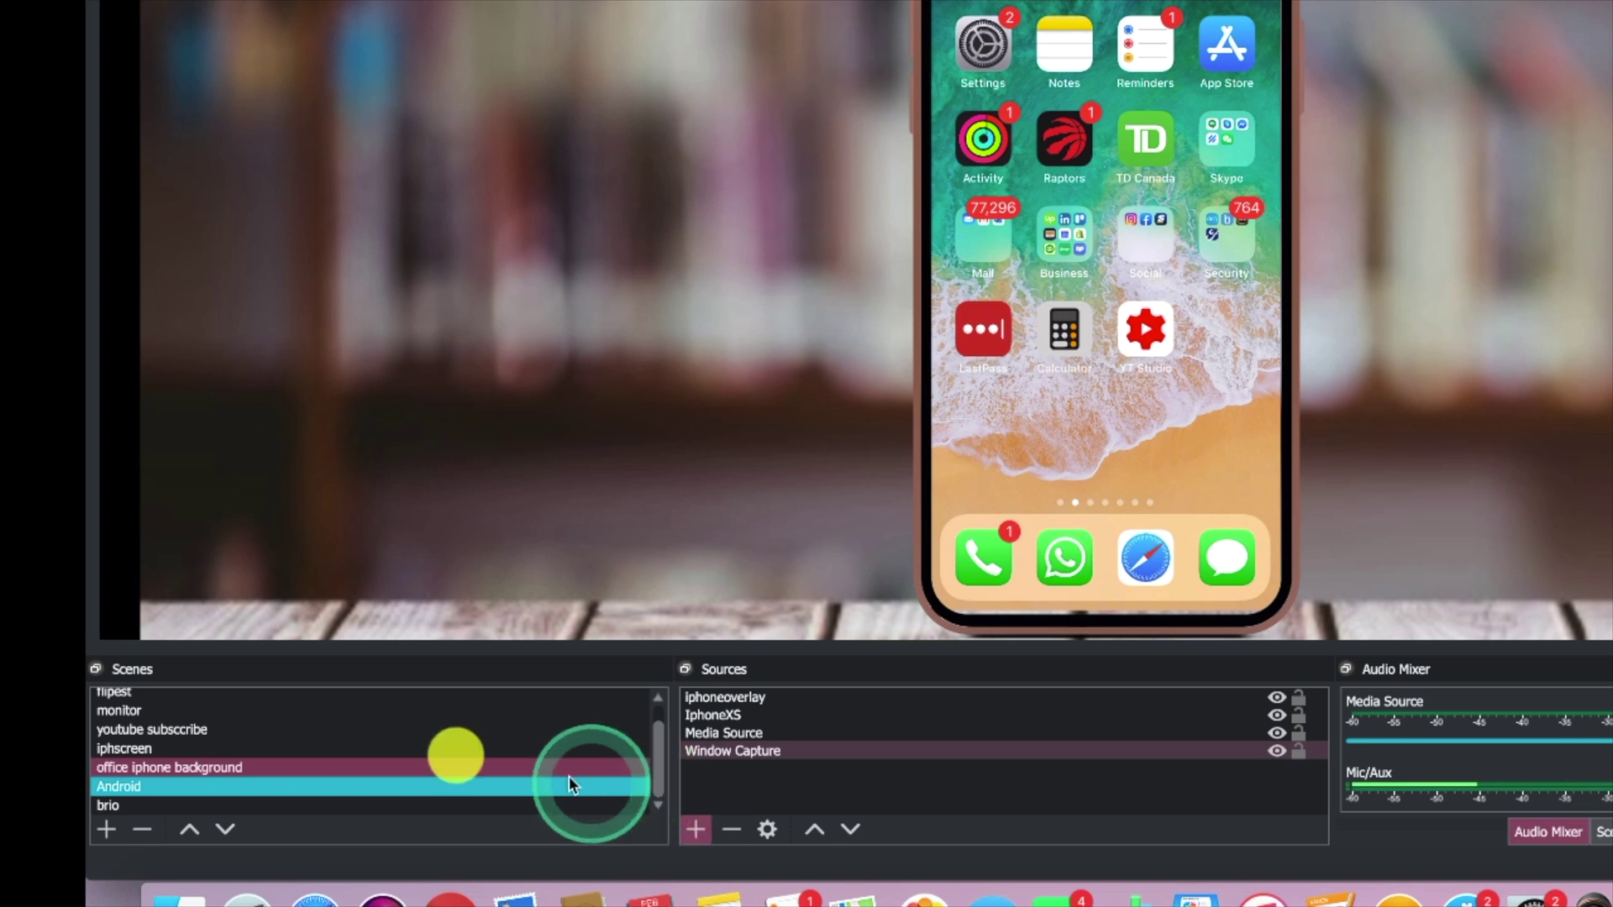
click(263, 747)
click(268, 736)
click(268, 737)
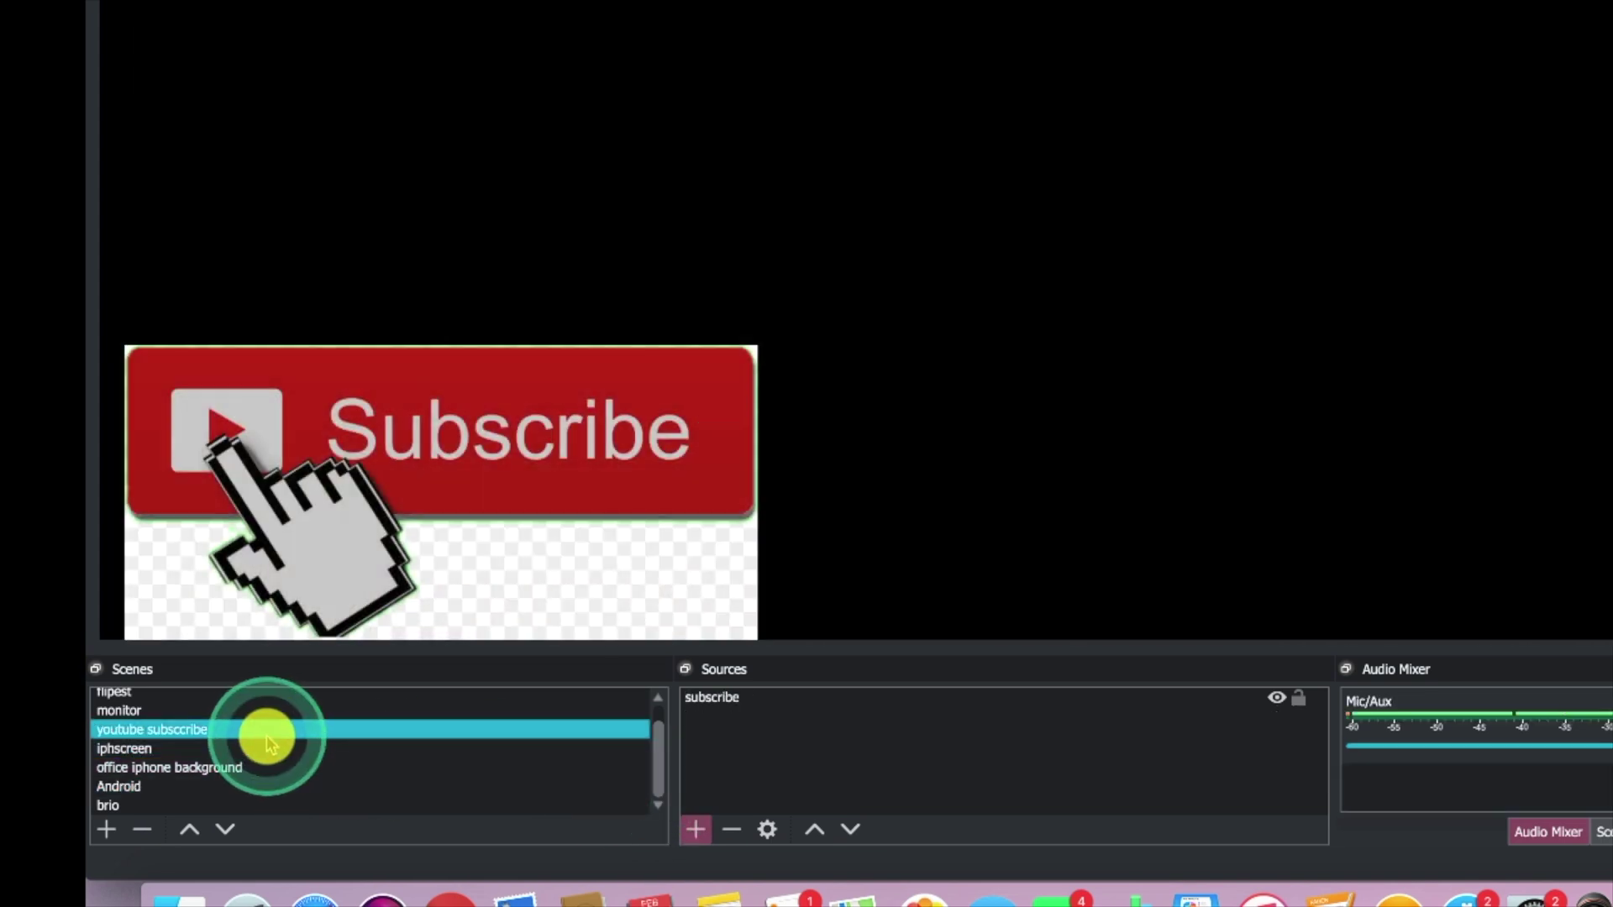
click(728, 698)
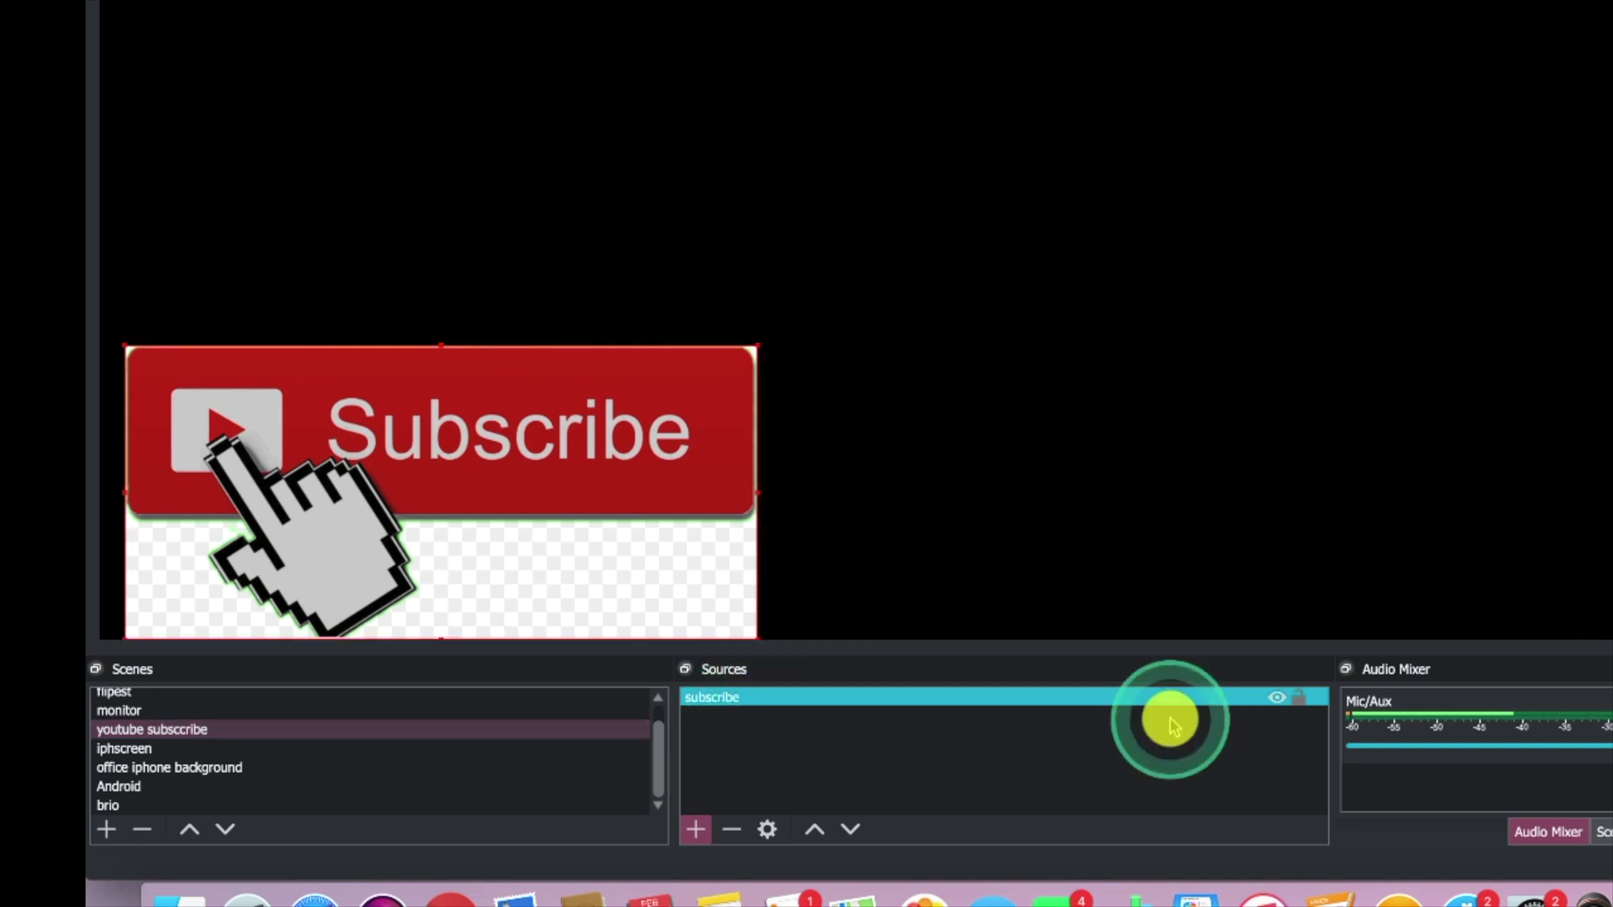
click(1278, 700)
click(1278, 701)
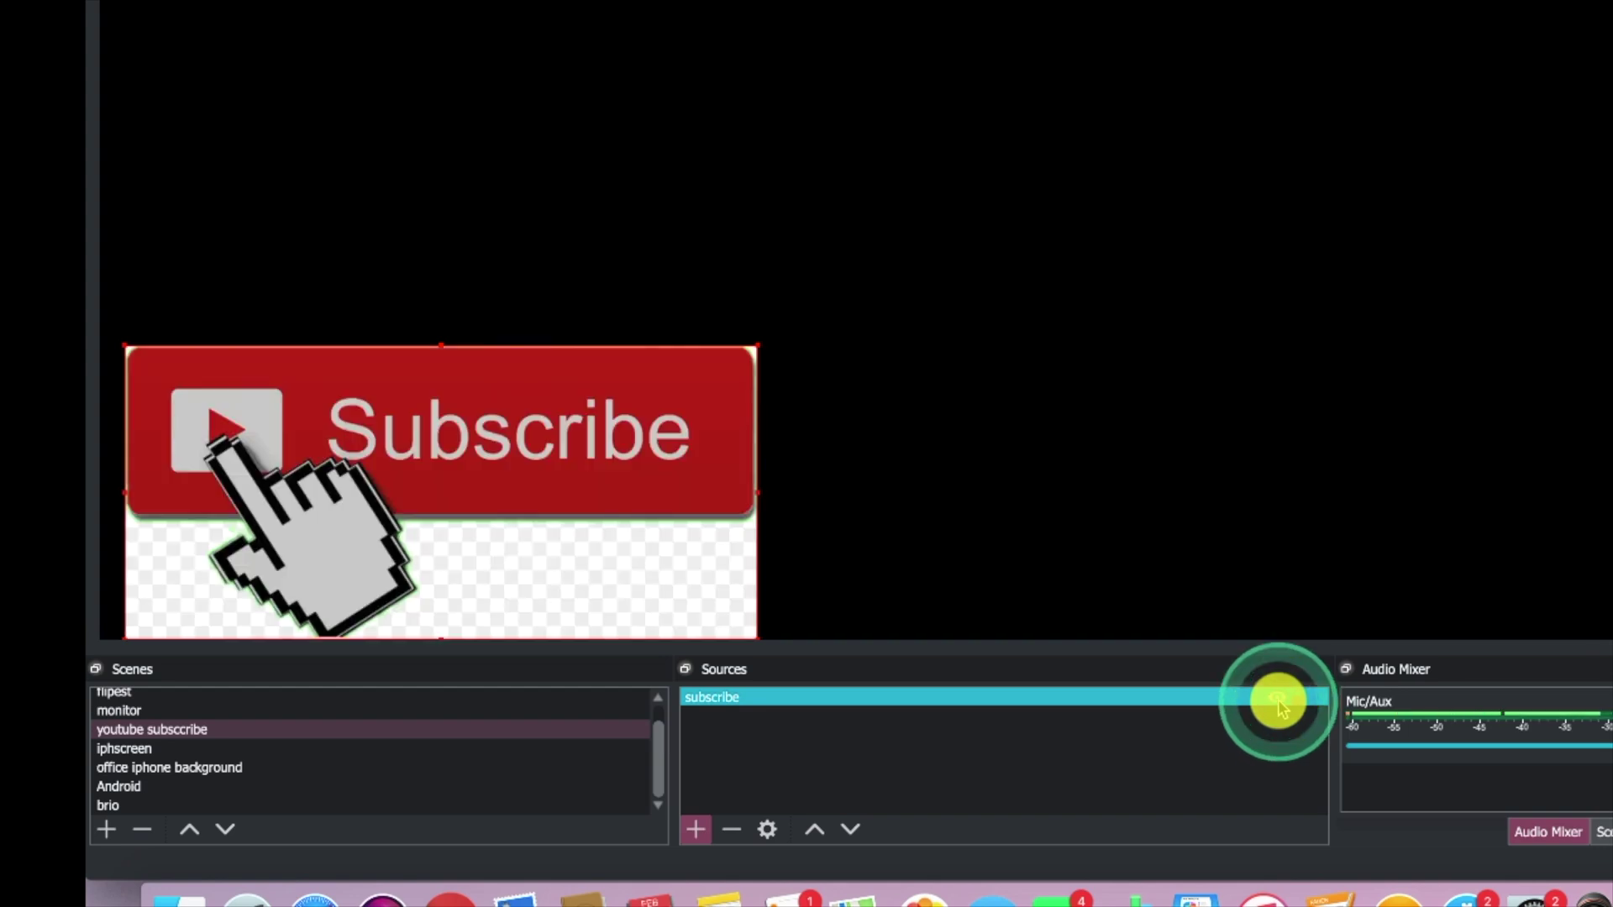
click(652, 770)
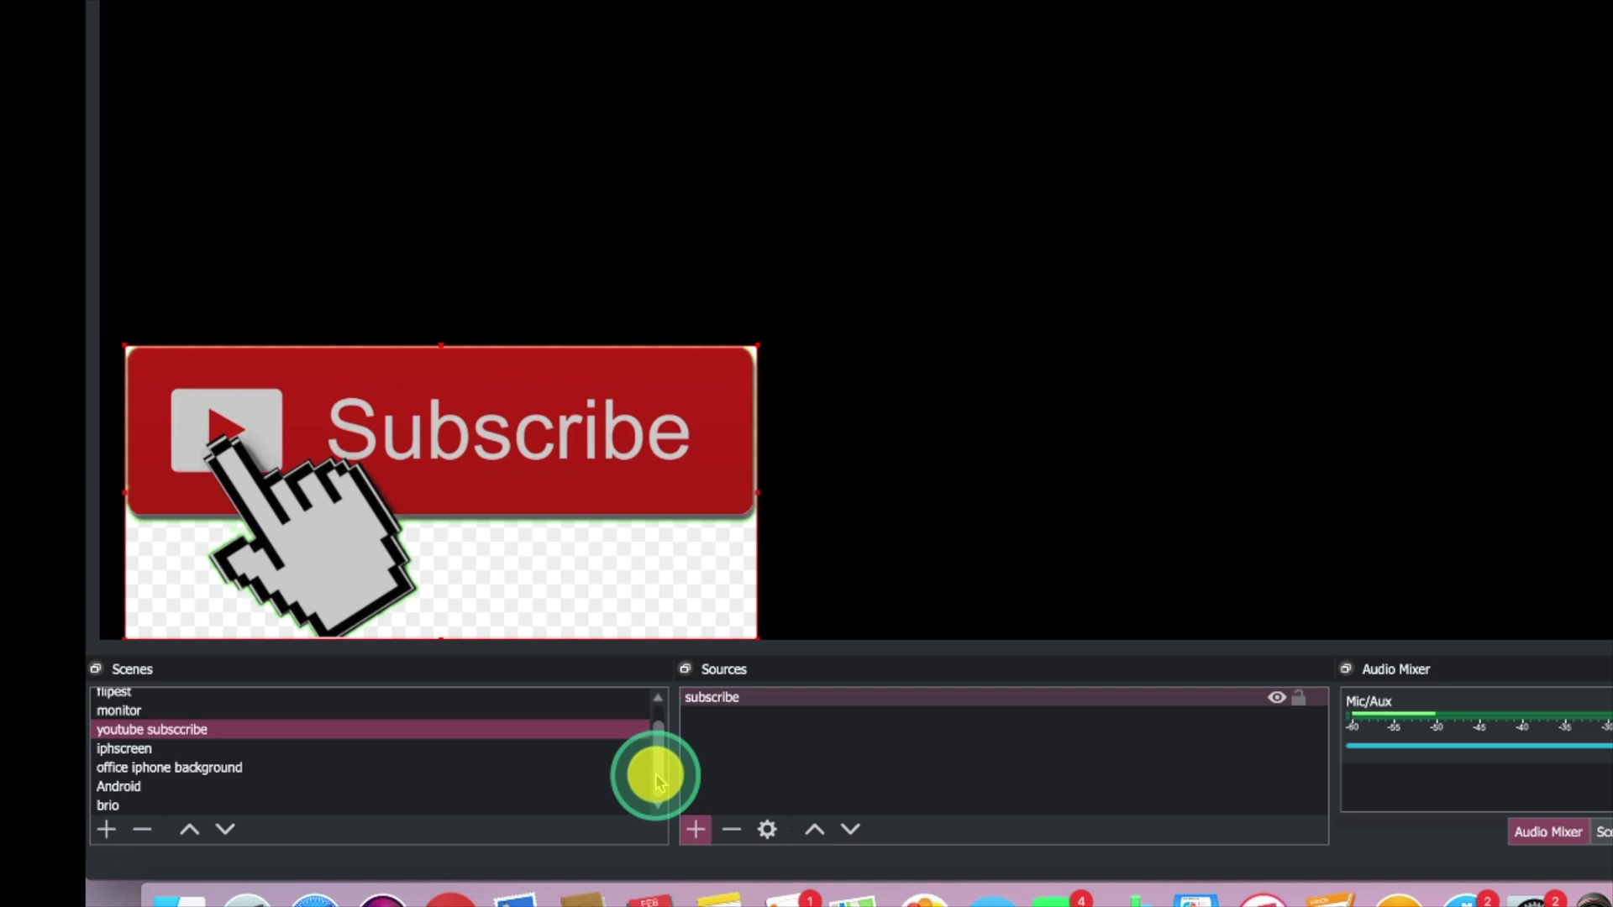
- Compare the office iphone background scene with the iphscreen scene and examine the latter's IphoneXS source
click(337, 773)
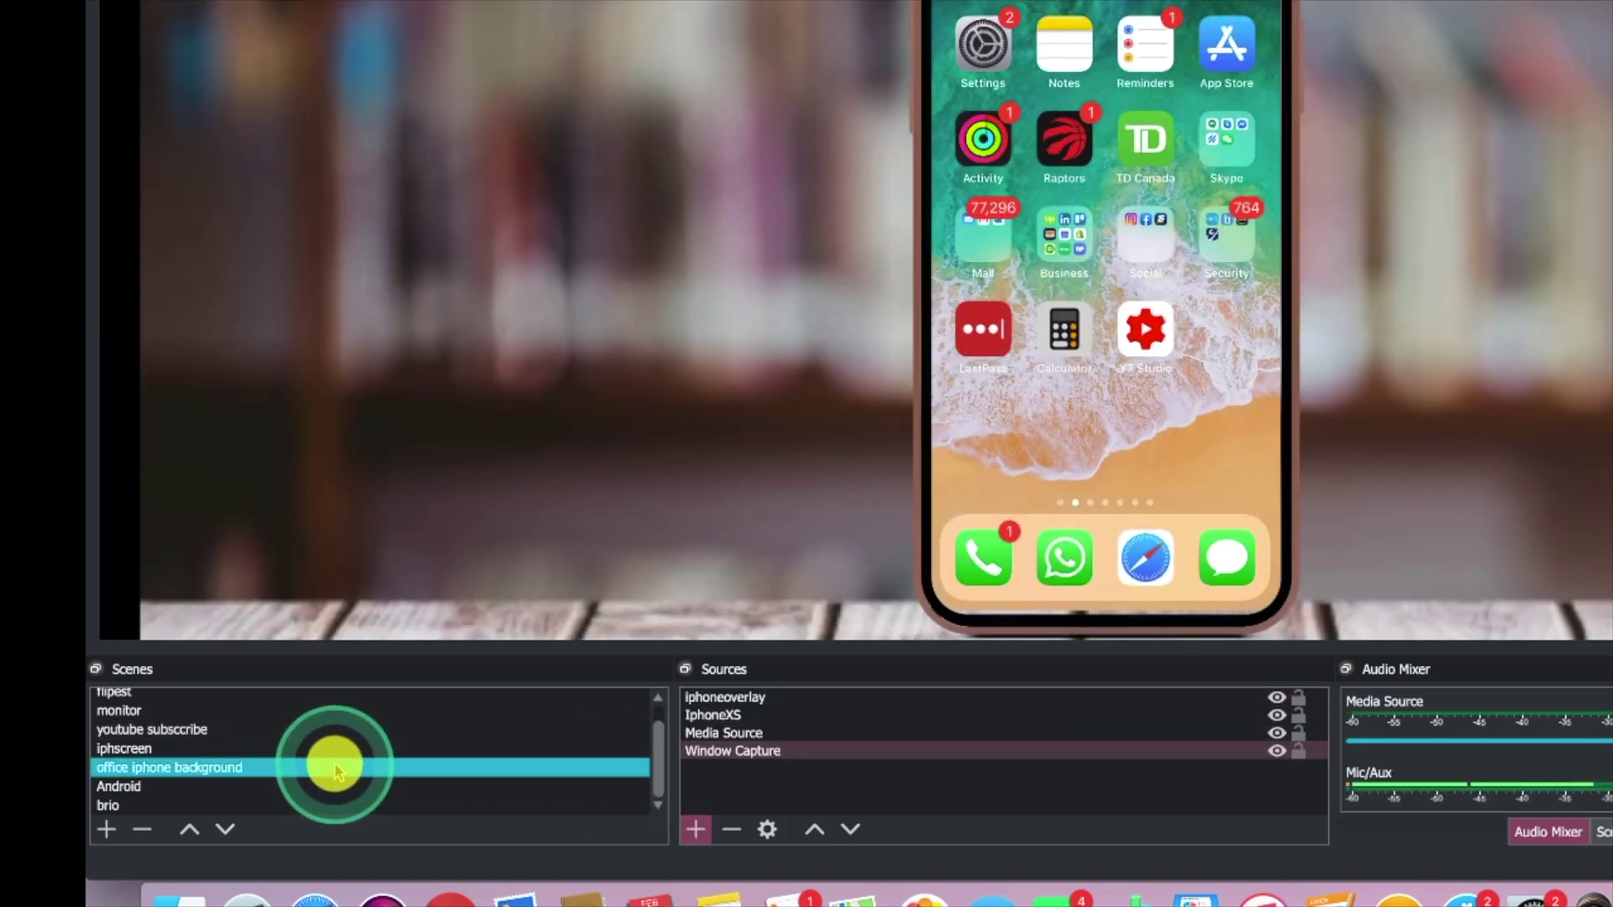
click(336, 749)
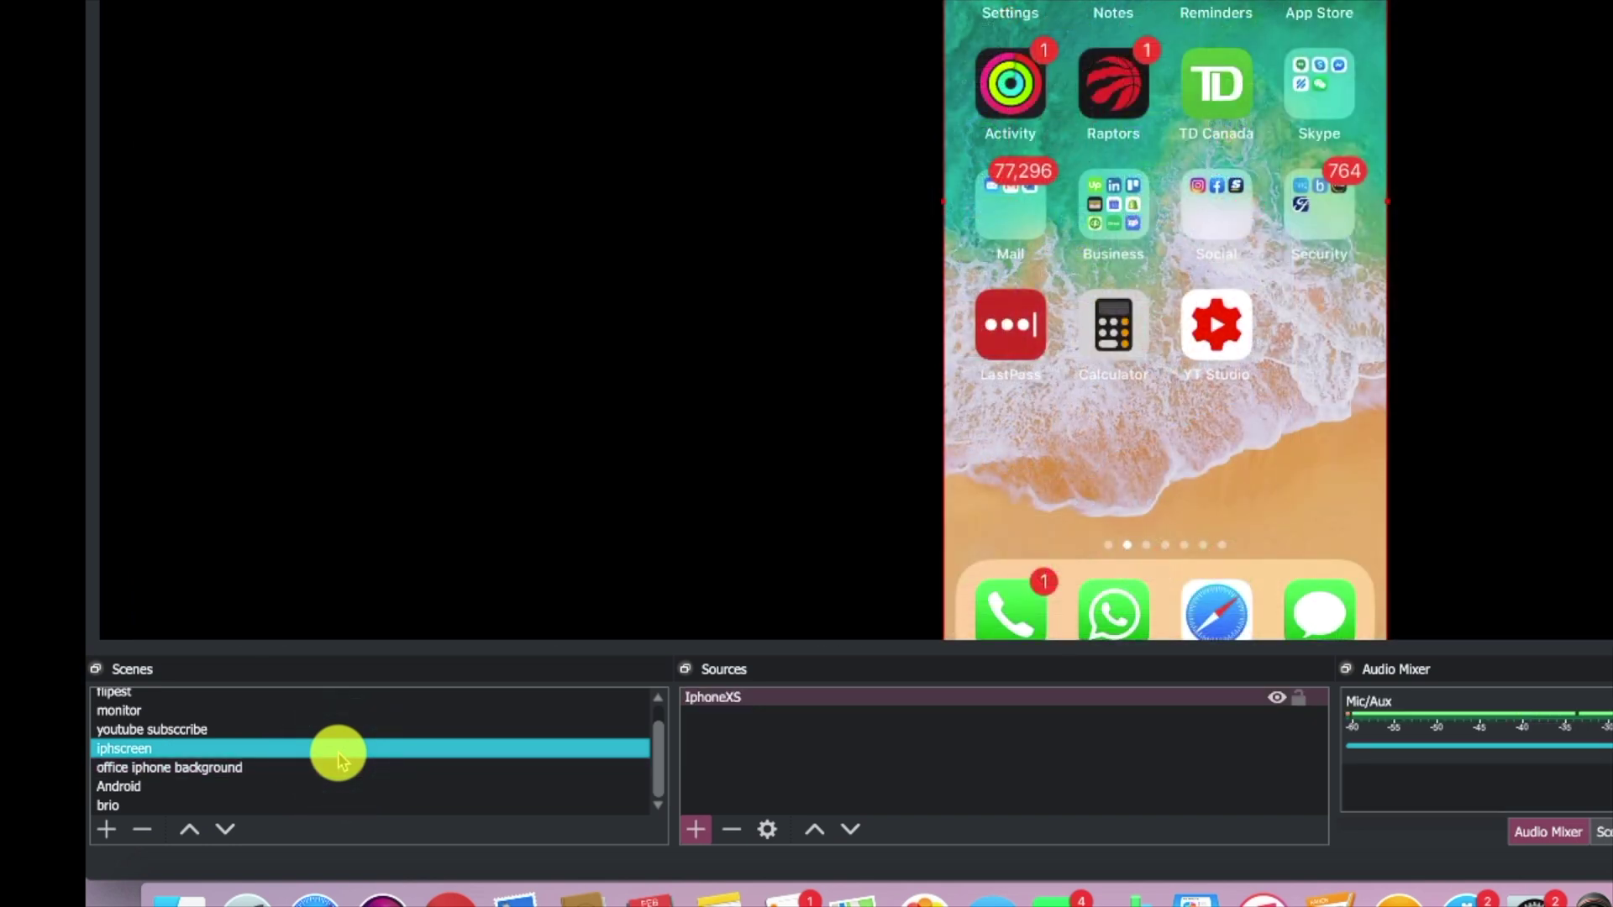
click(1322, 594)
click(738, 672)
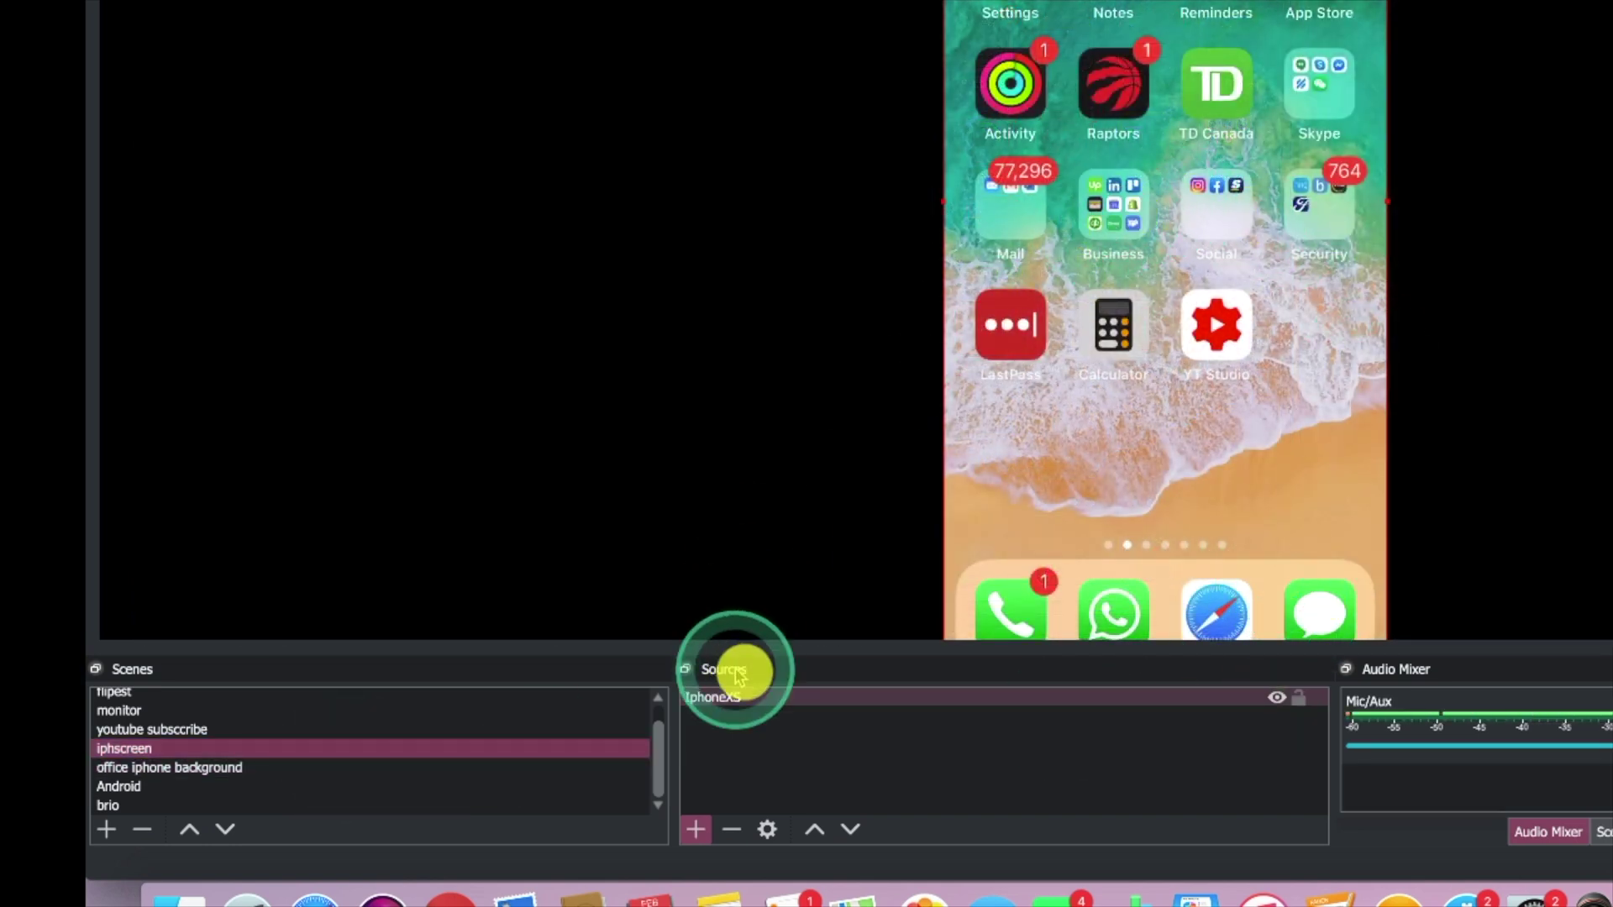
click(789, 696)
click(775, 487)
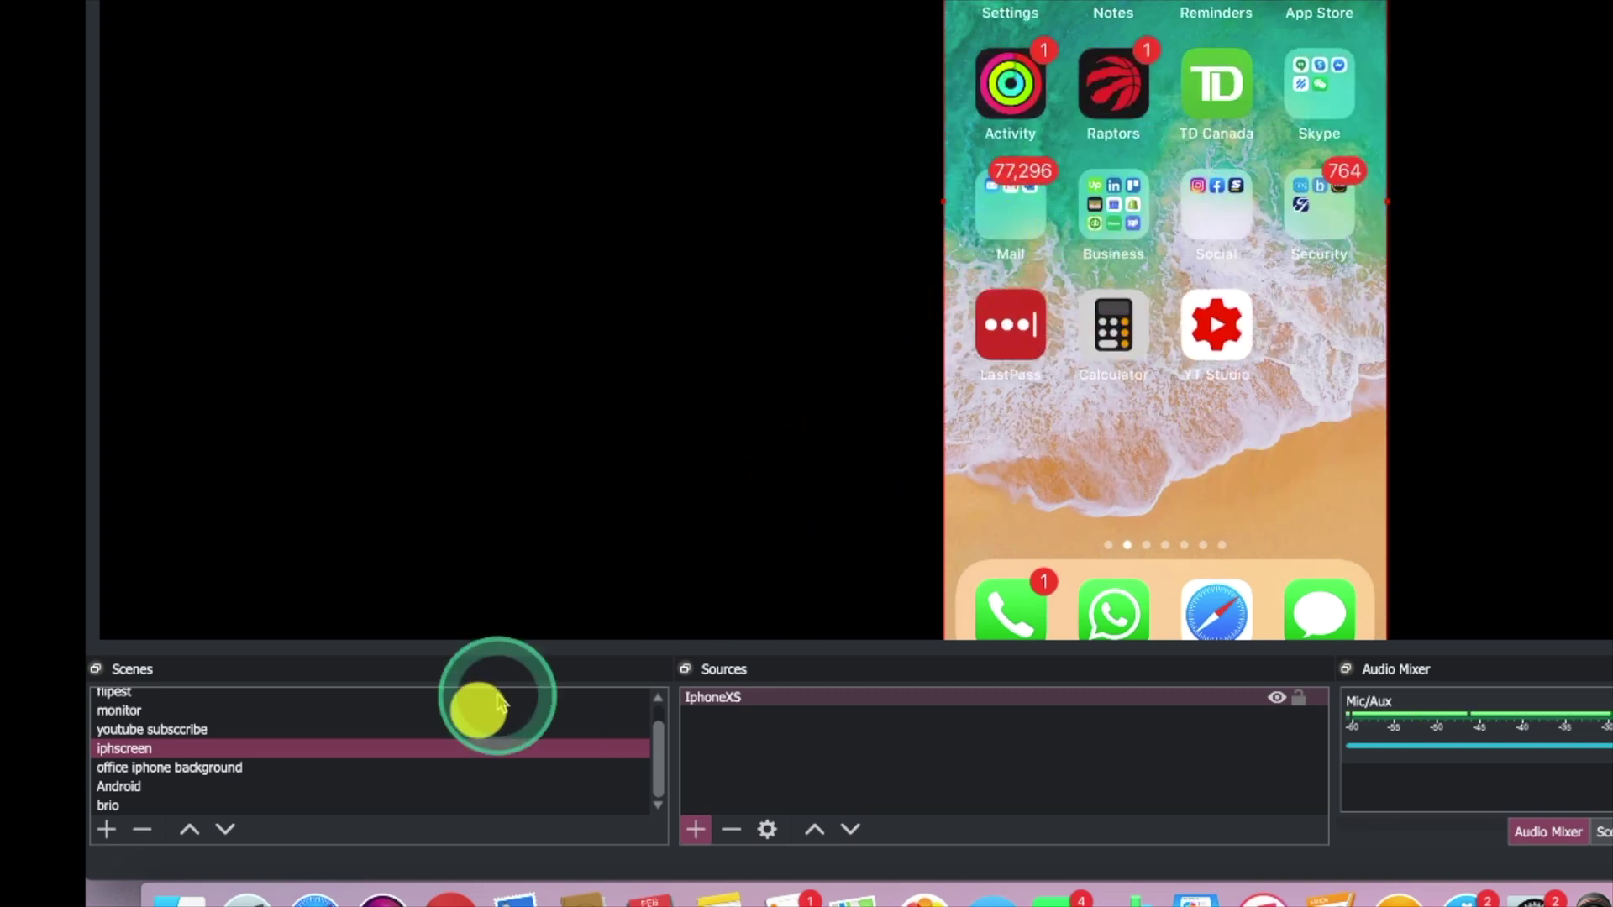
- Return to the office iphone background scene, review its background sources and select the iphoneoverlay source
click(447, 769)
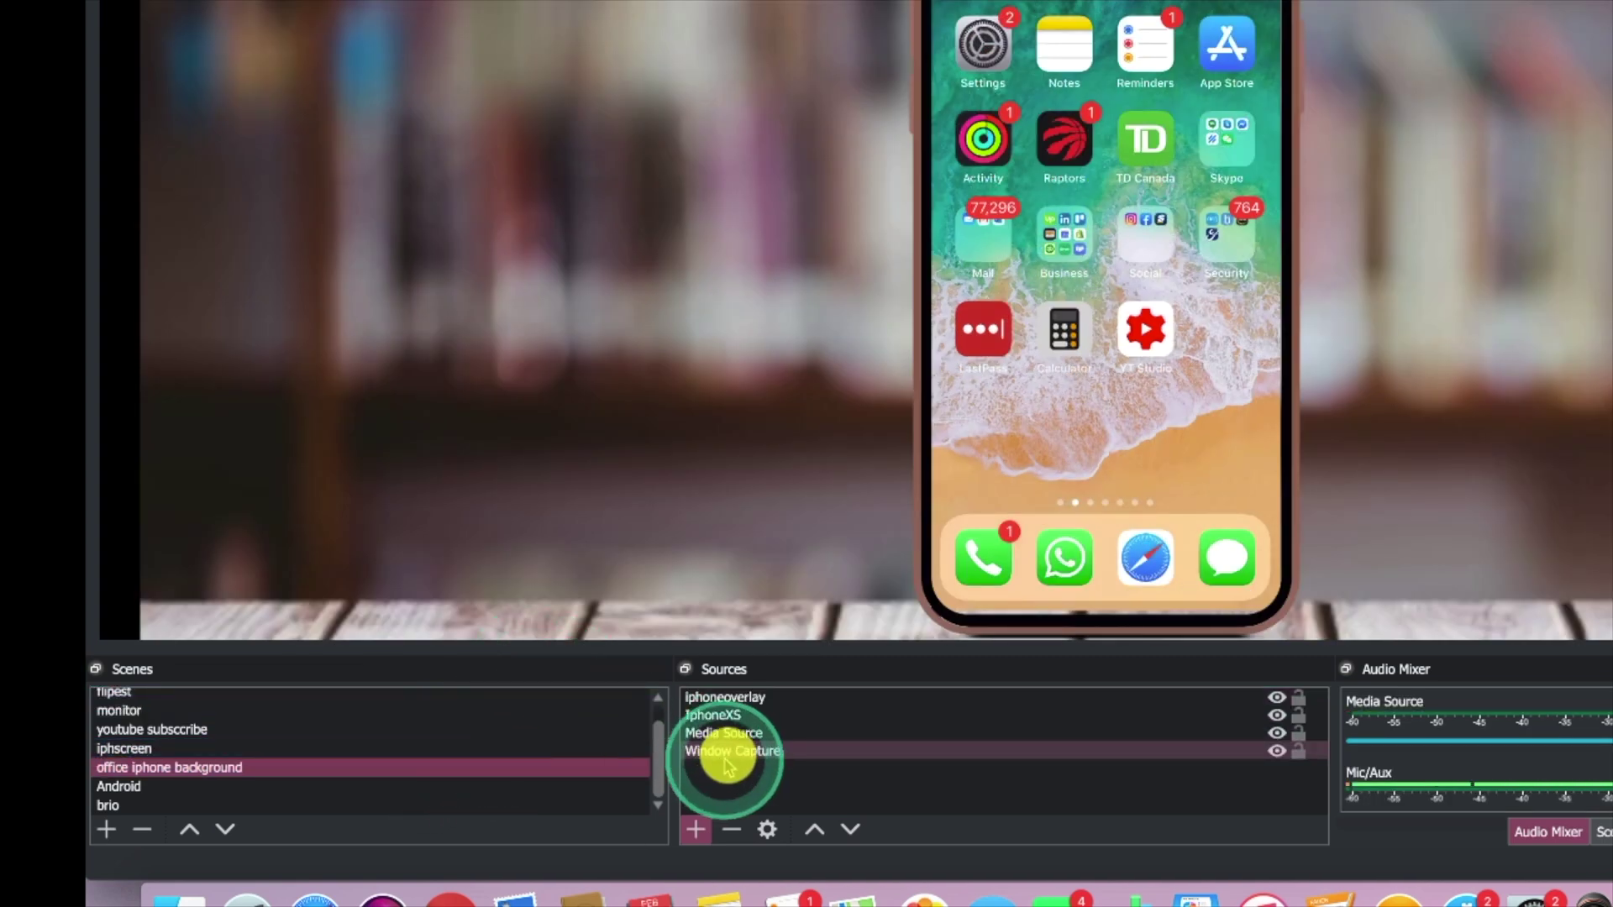
click(761, 731)
click(787, 287)
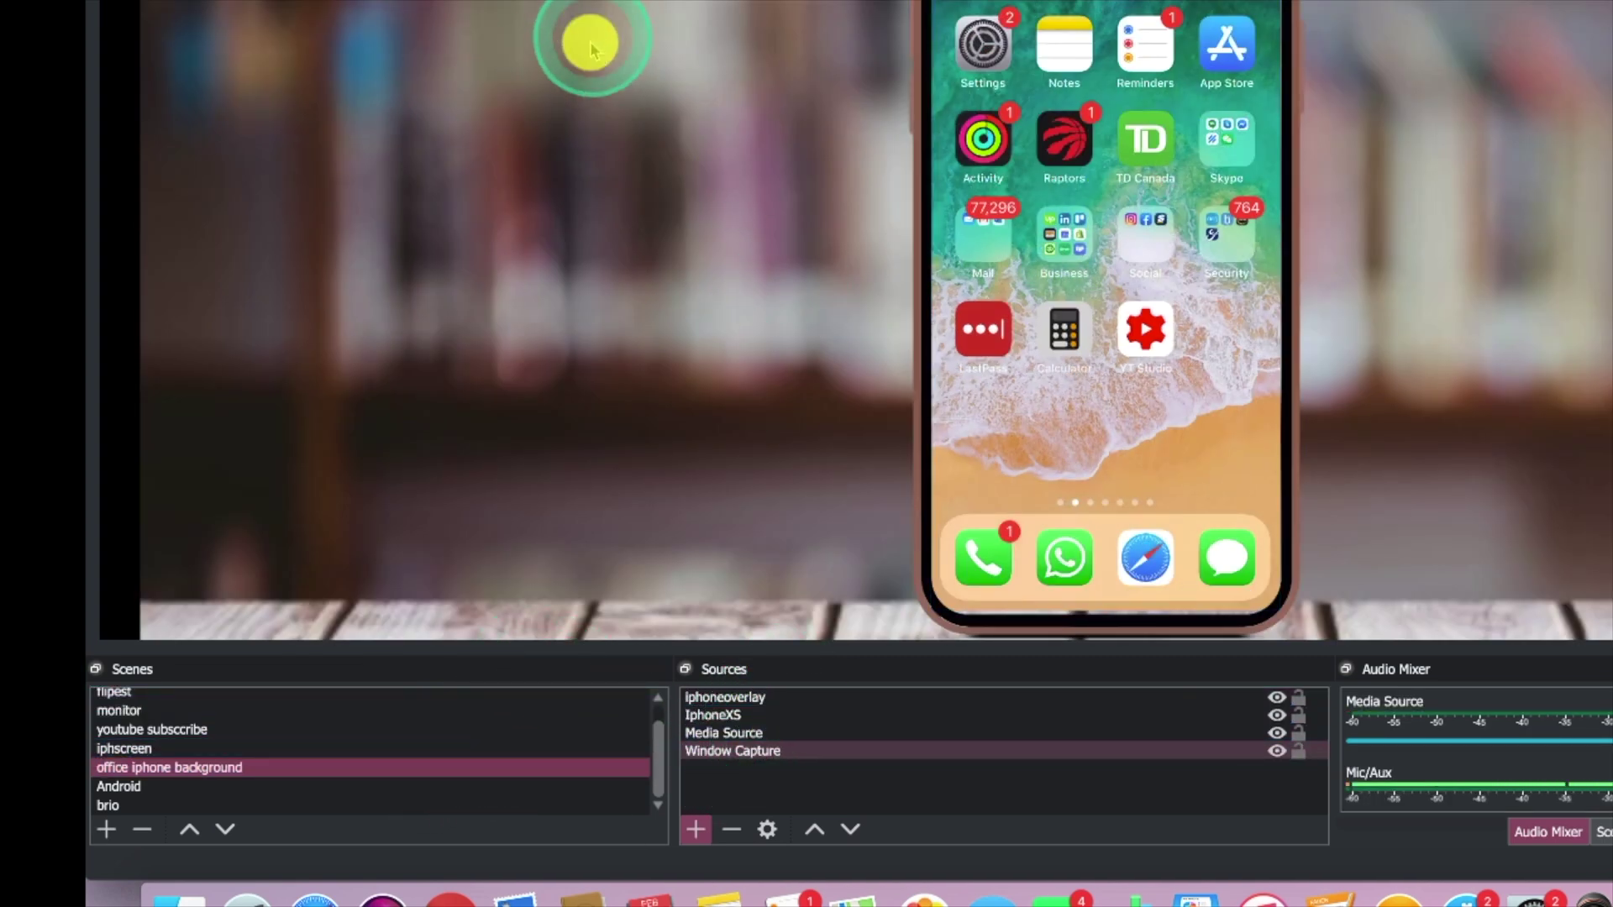
click(669, 317)
click(773, 697)
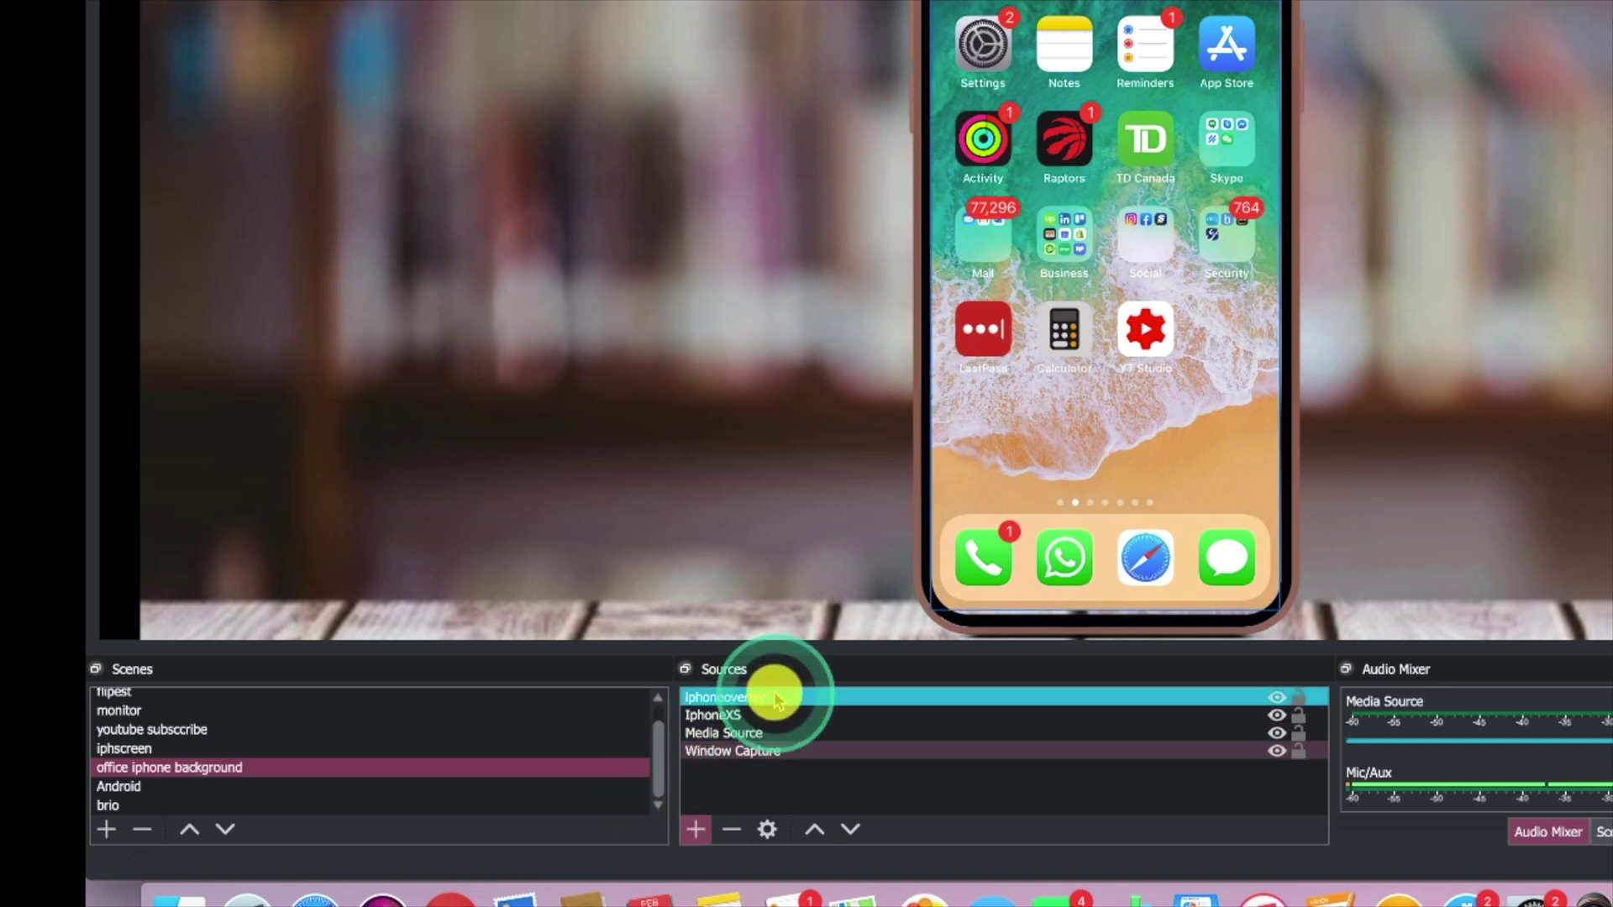
click(919, 625)
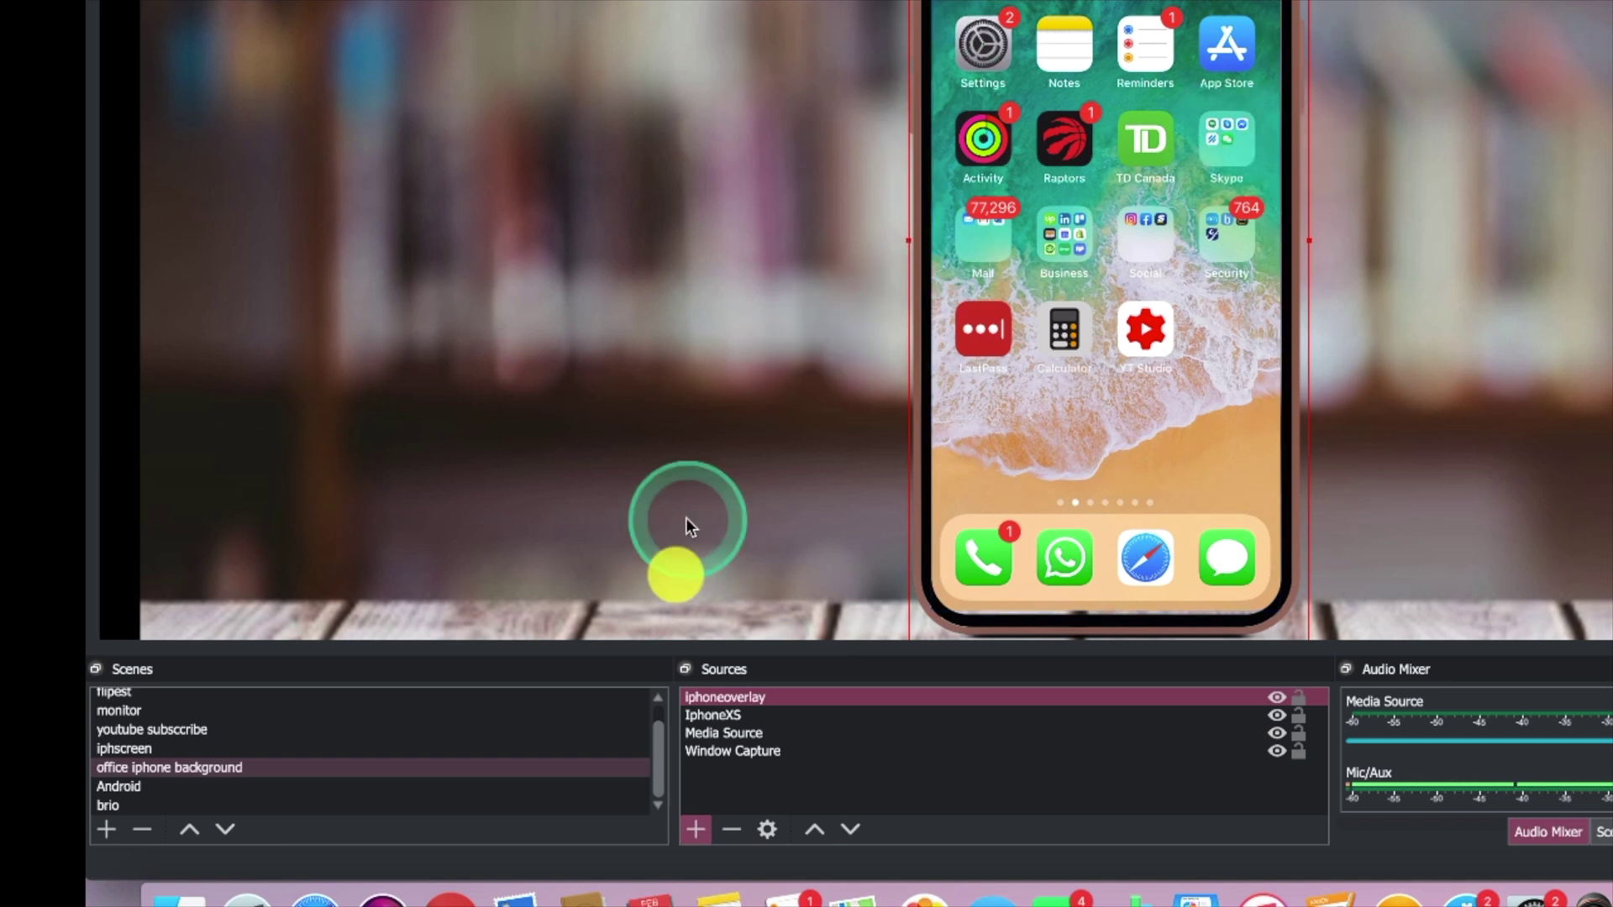
click(765, 735)
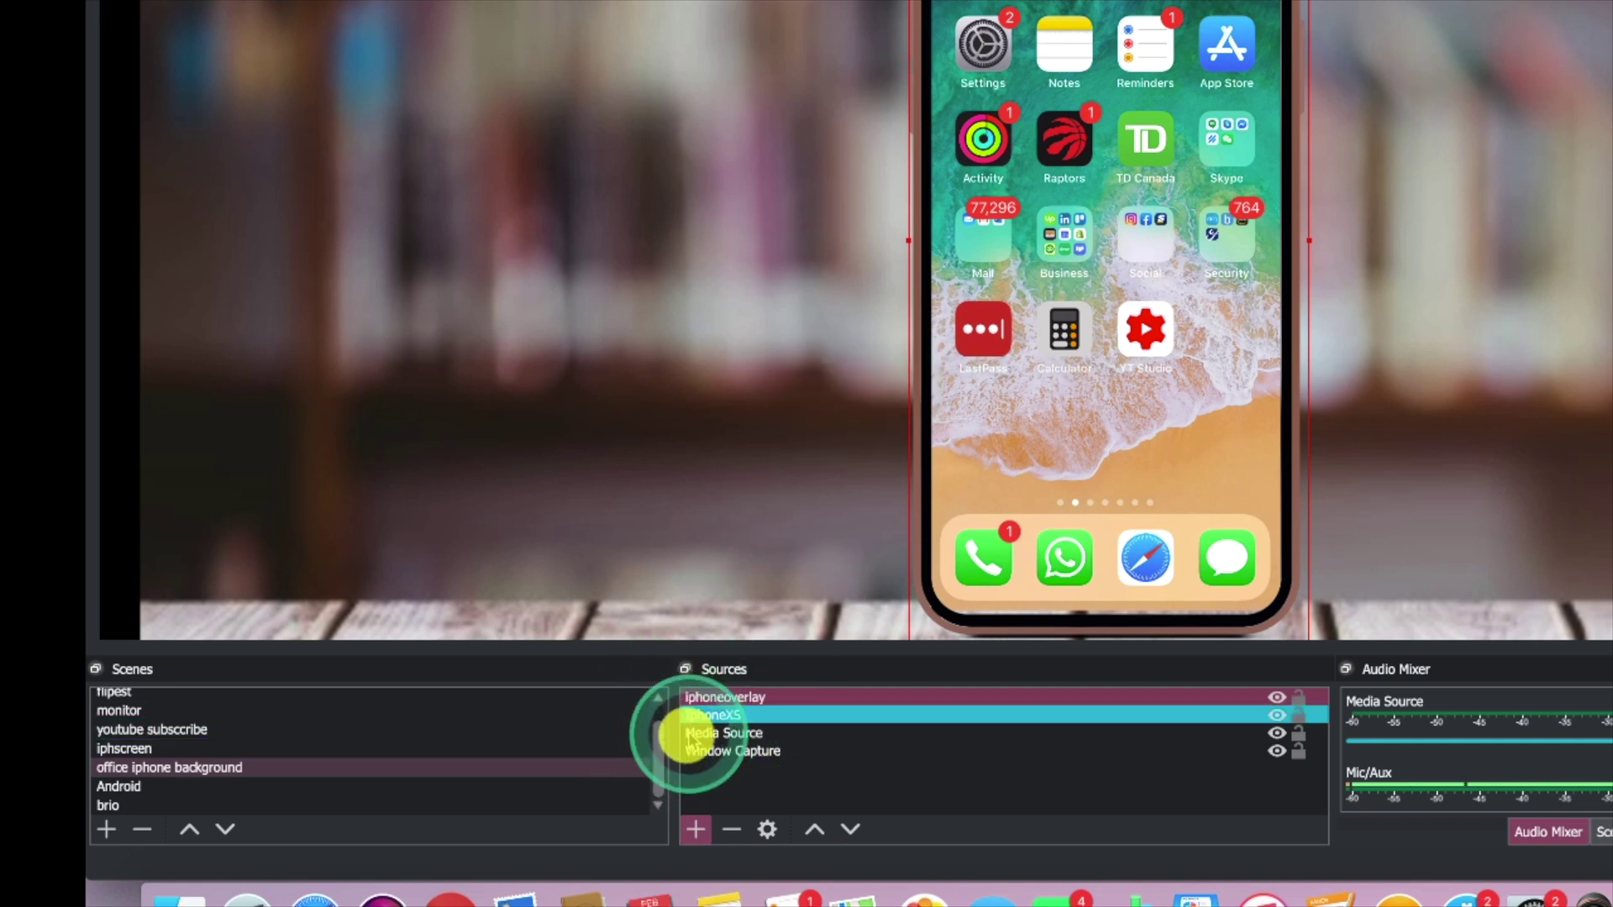
- Add a new scene named testiphonevideocapture
mouse_move(656, 768)
mouse_down()
mouse_move(659, 737)
mouse_move(661, 787)
mouse_up()
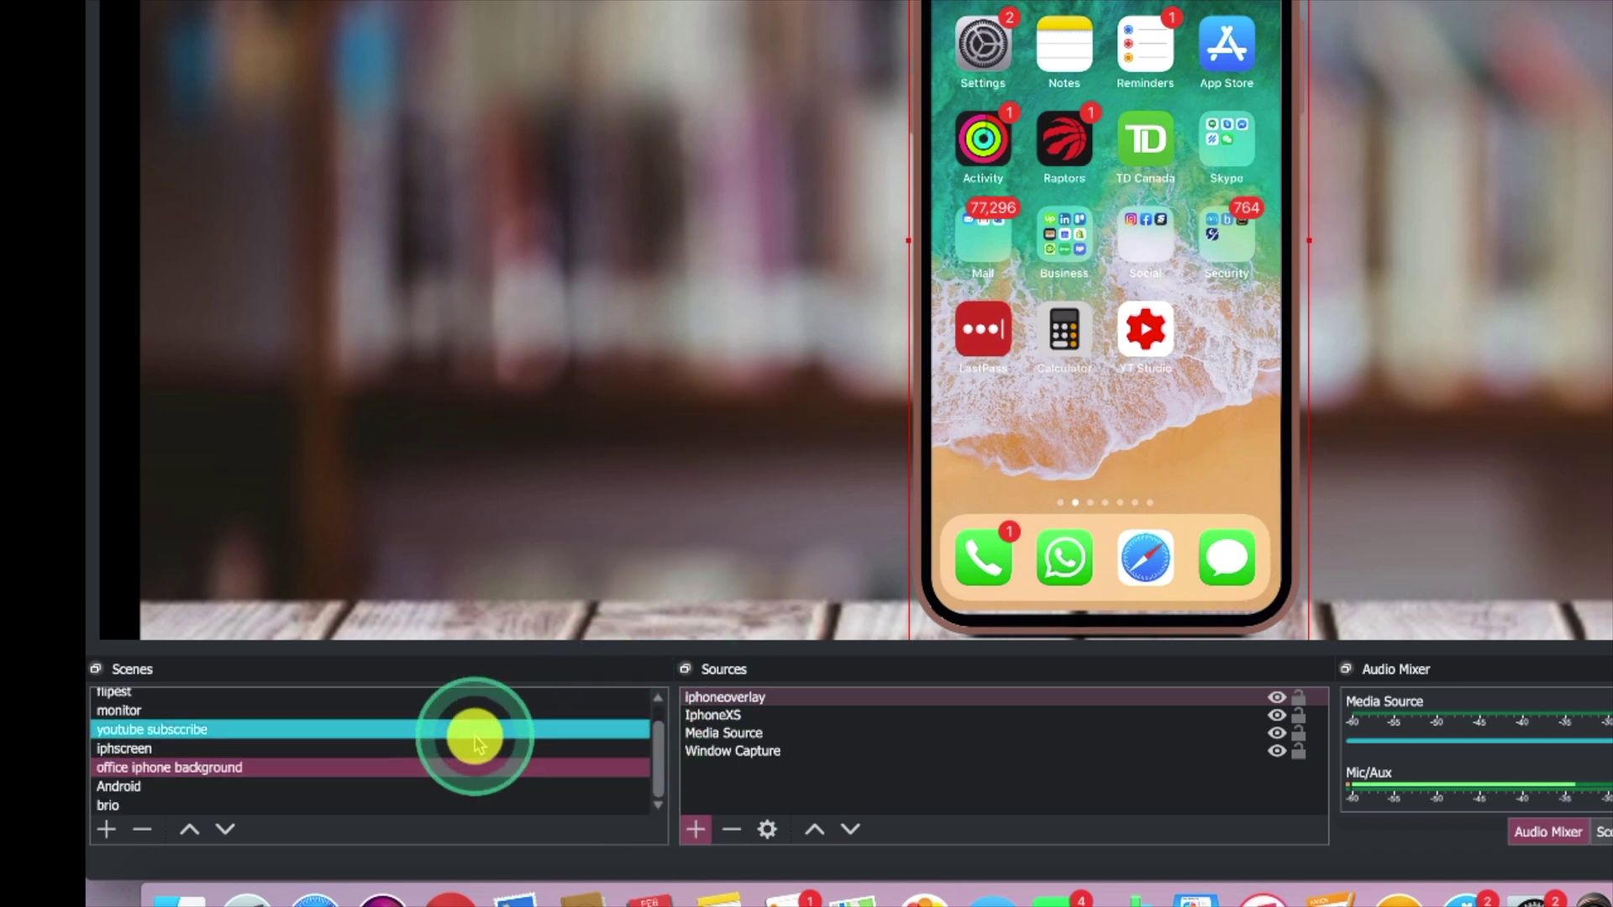
click(107, 834)
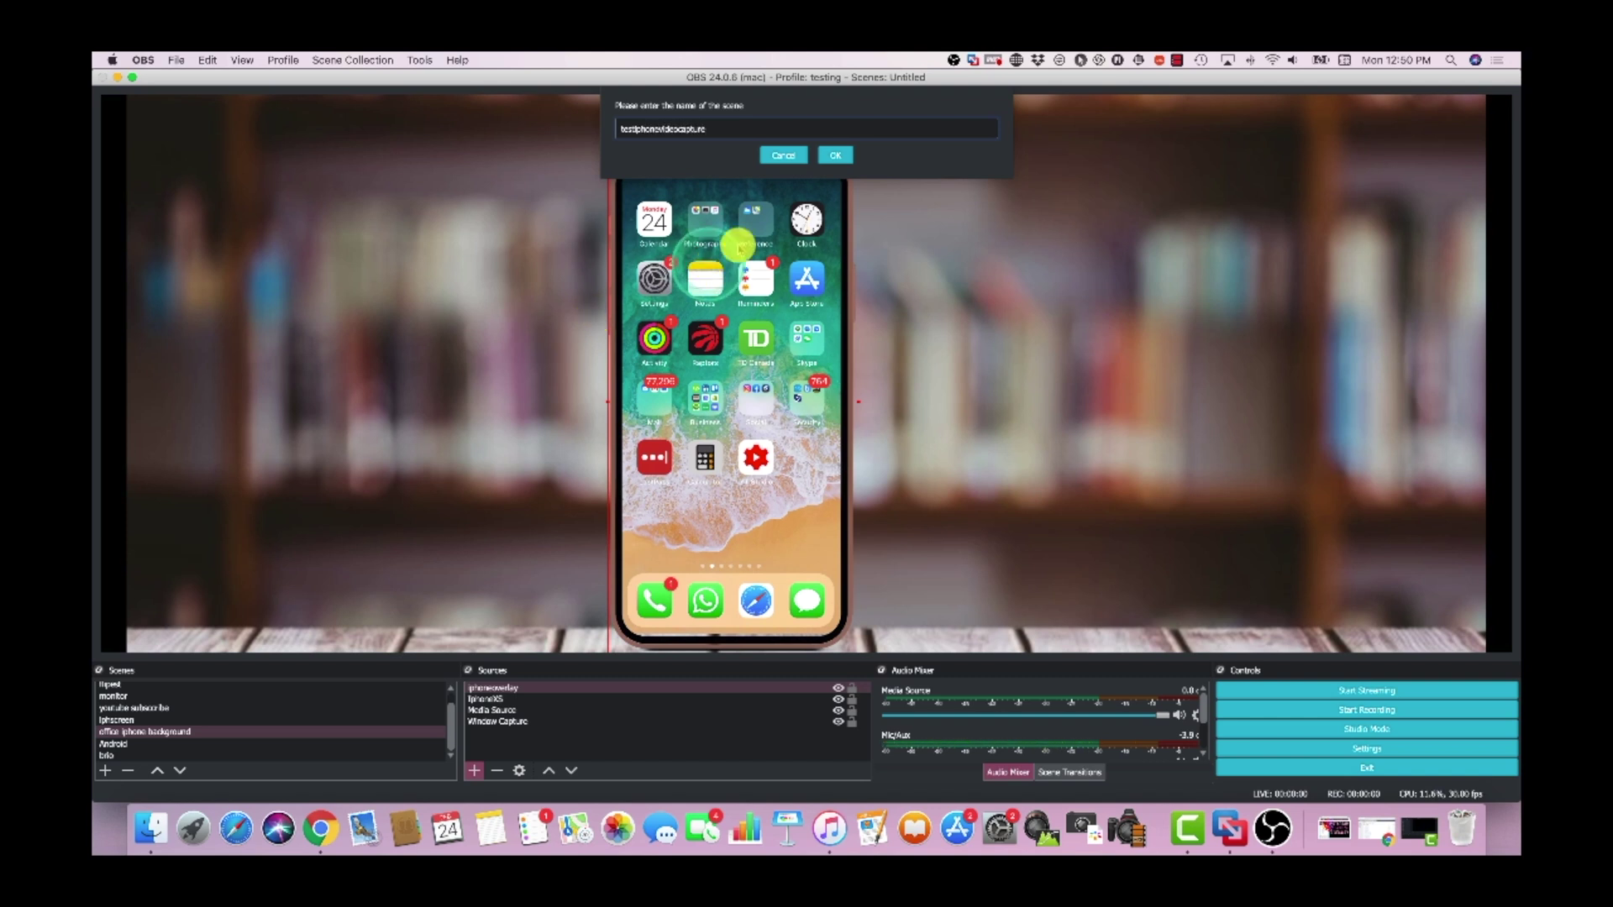
click(843, 159)
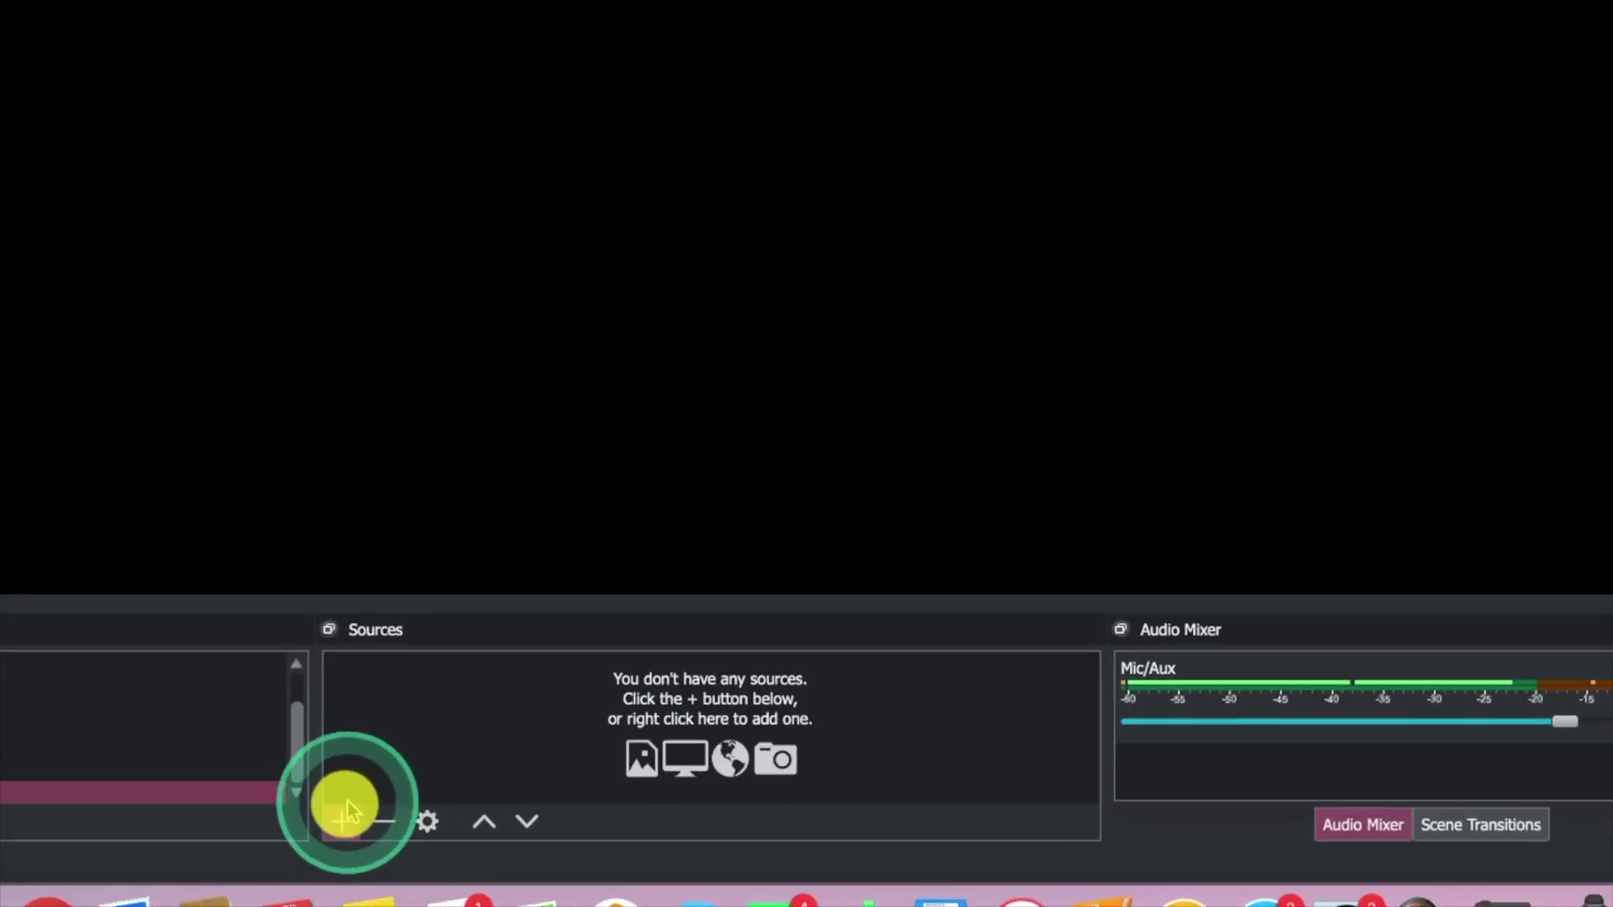
- Add a newly created, visible Video Capture Device source to the testiphonevideocapture scene, keeping the suggested name
click(332, 824)
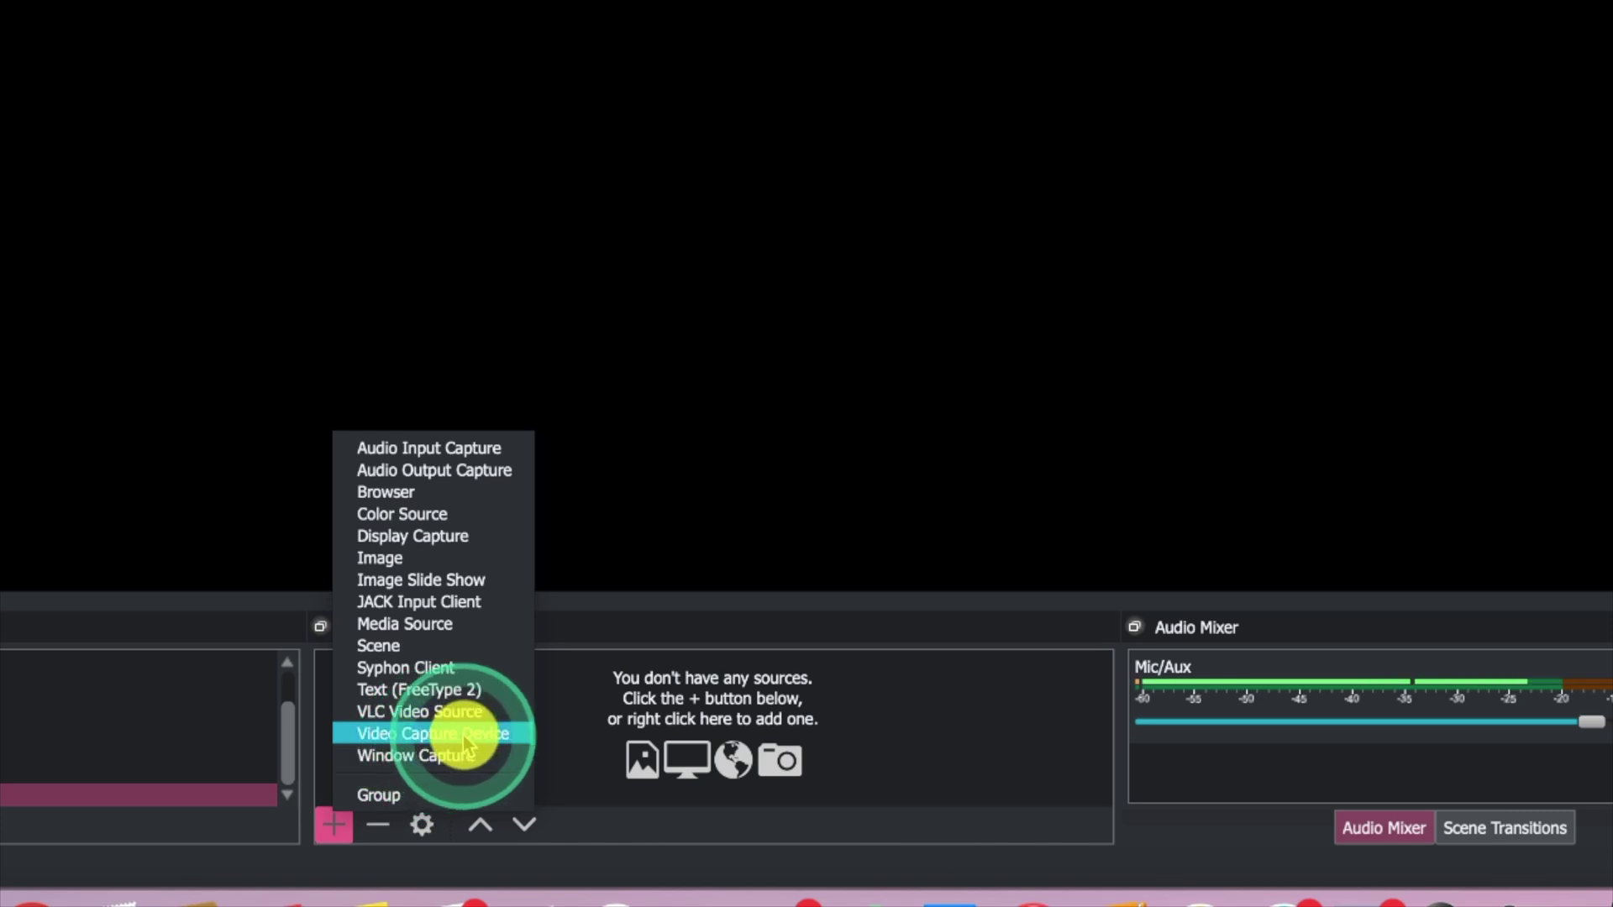
click(502, 737)
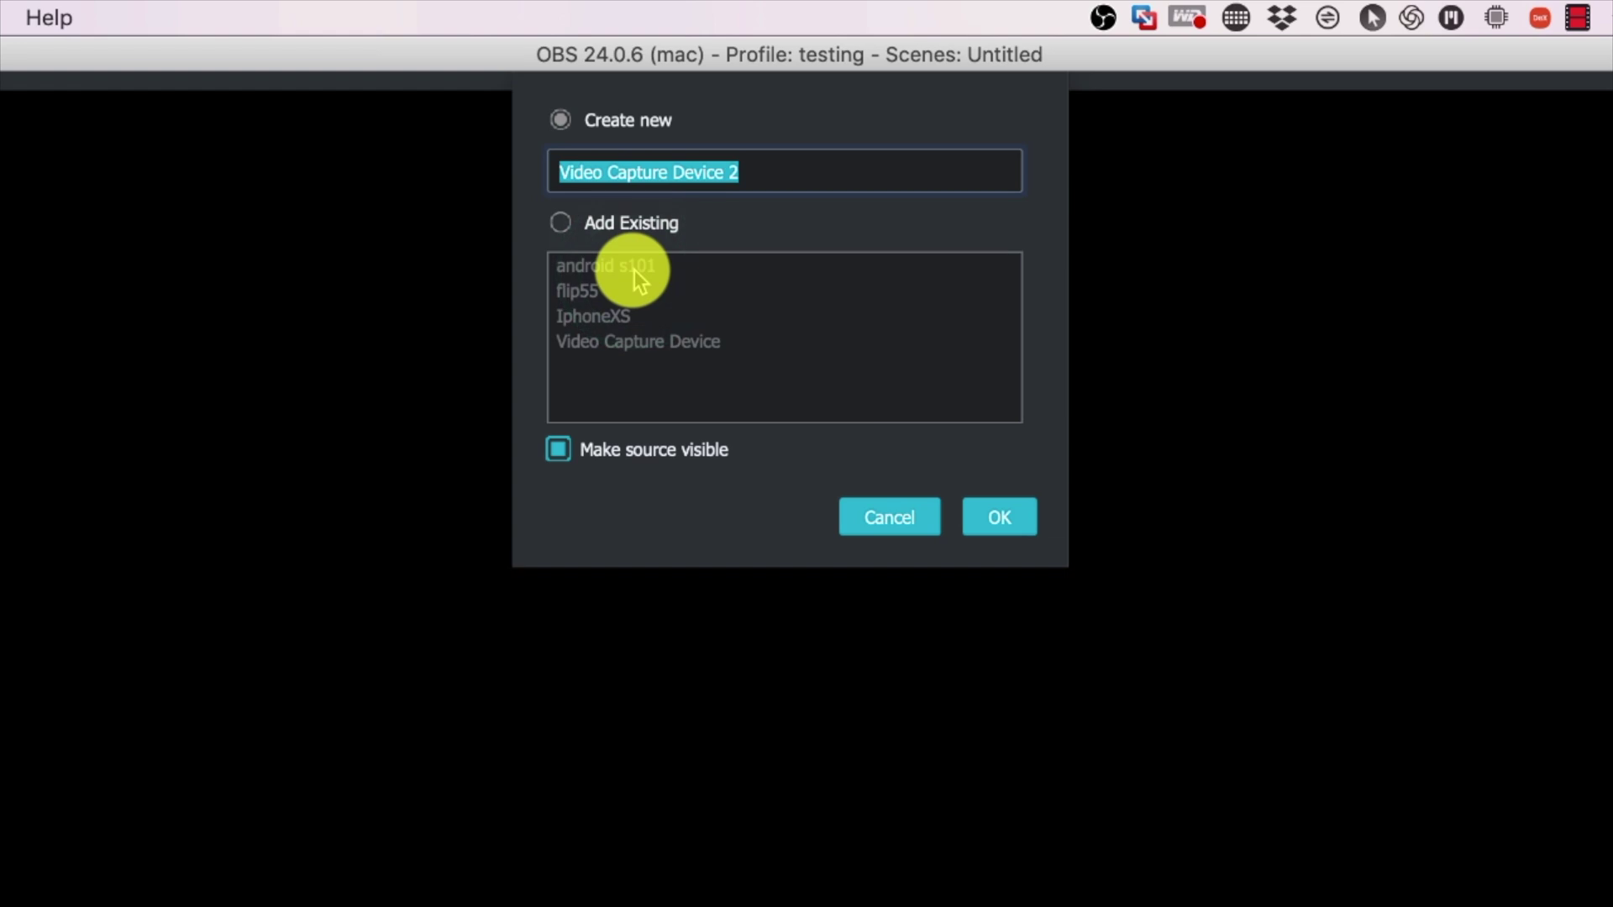
drag(626, 272, 586, 291)
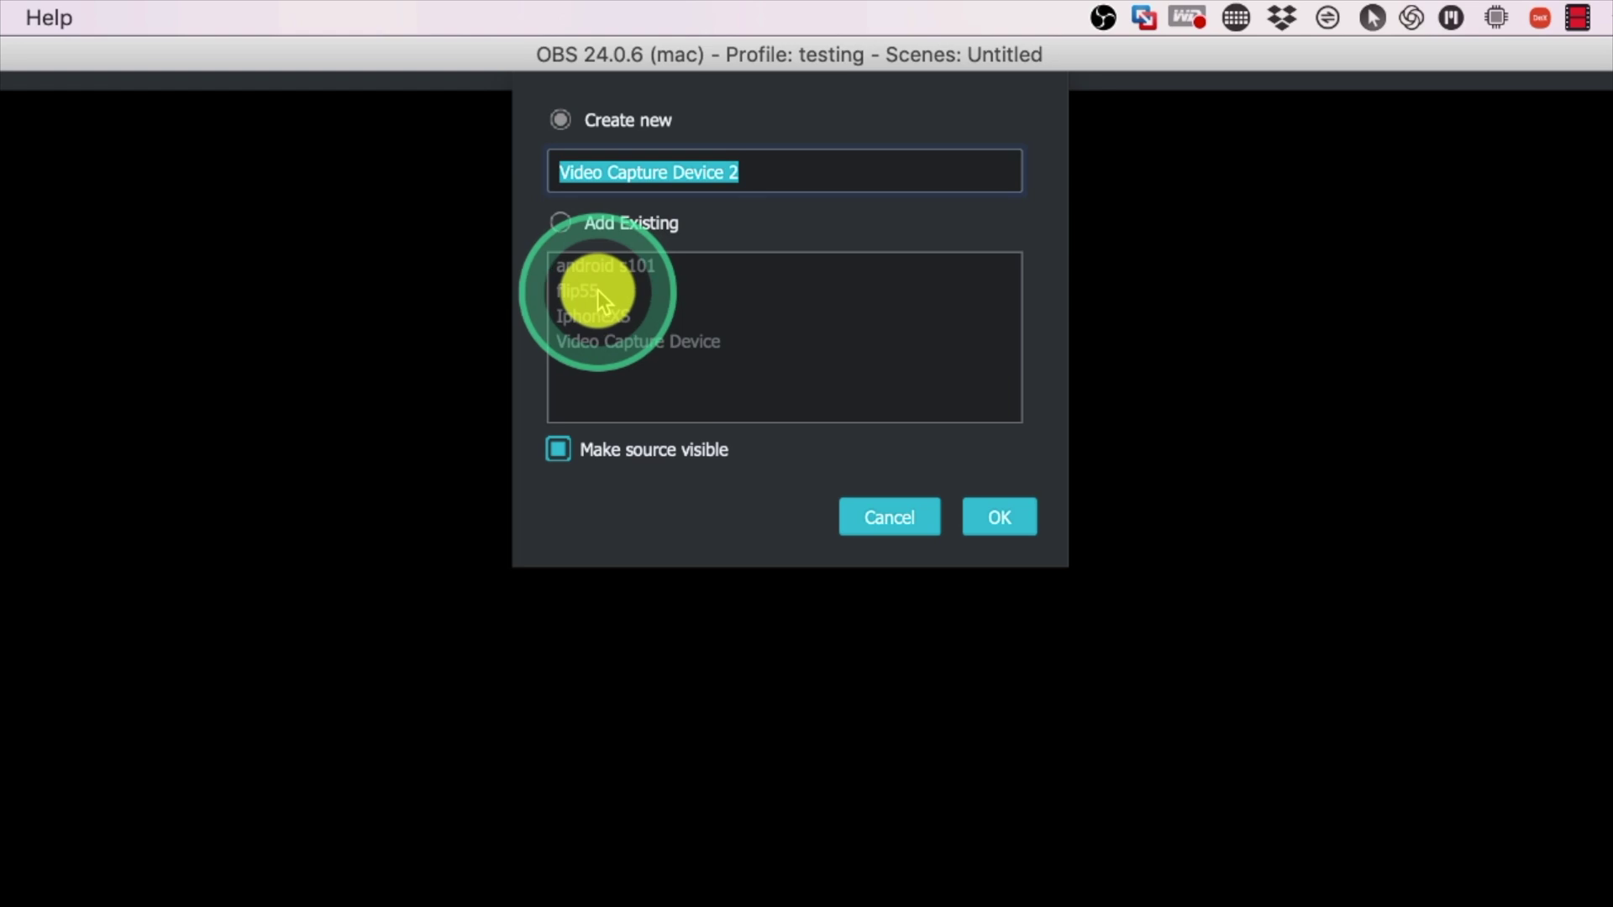
mouse_move(597, 290)
mouse_down()
mouse_move(638, 285)
mouse_move(571, 320)
mouse_move(614, 319)
mouse_move(634, 348)
mouse_up()
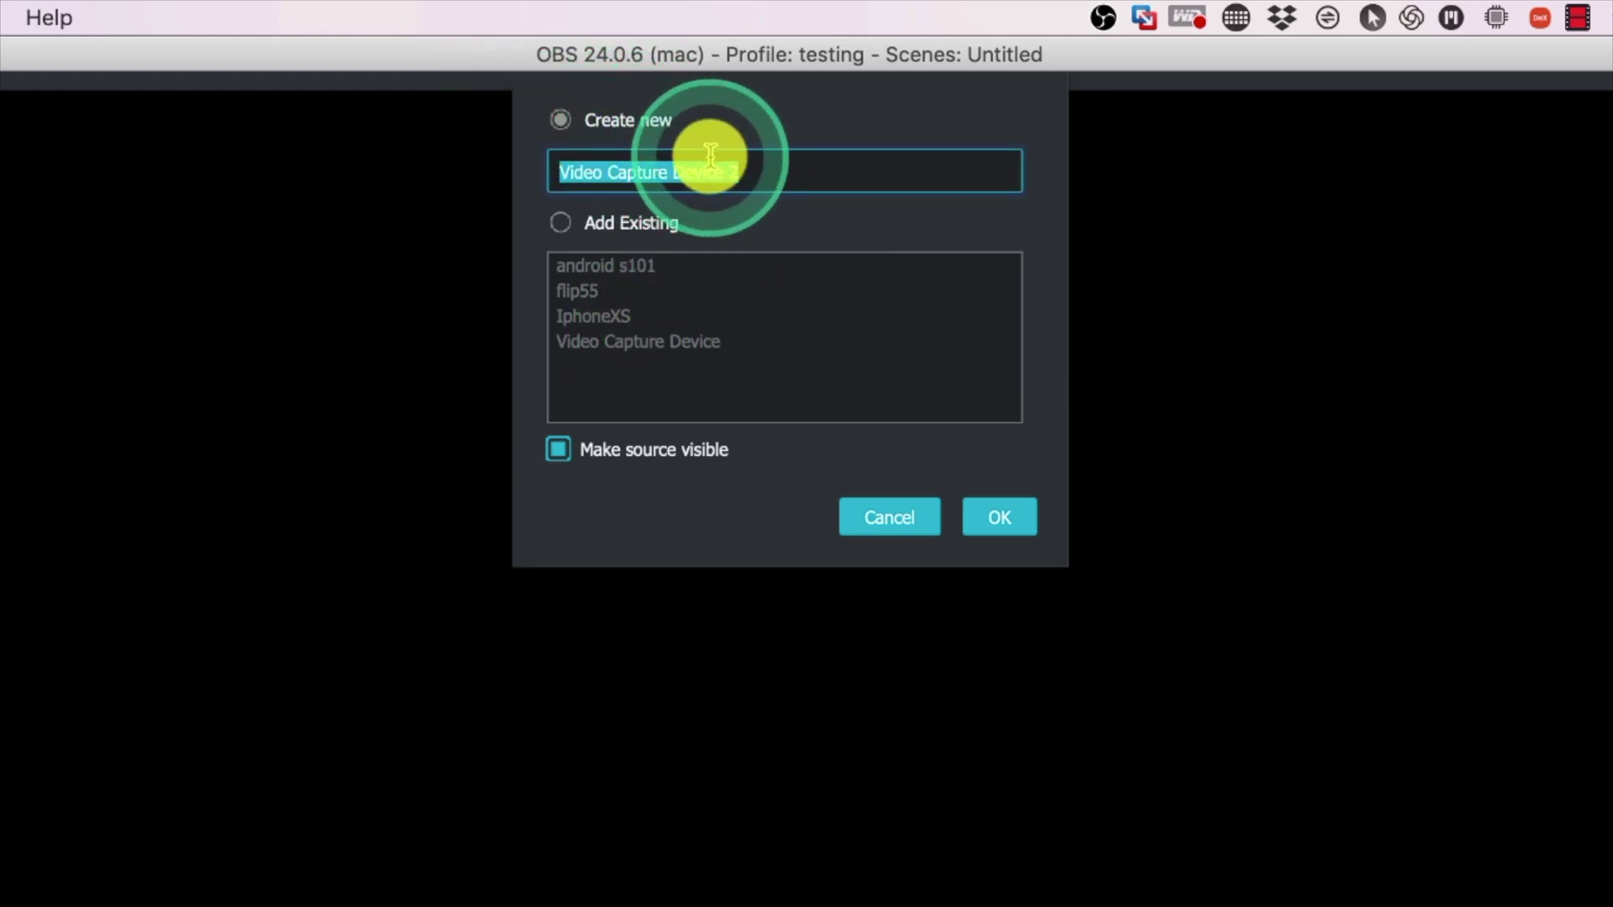
click(985, 520)
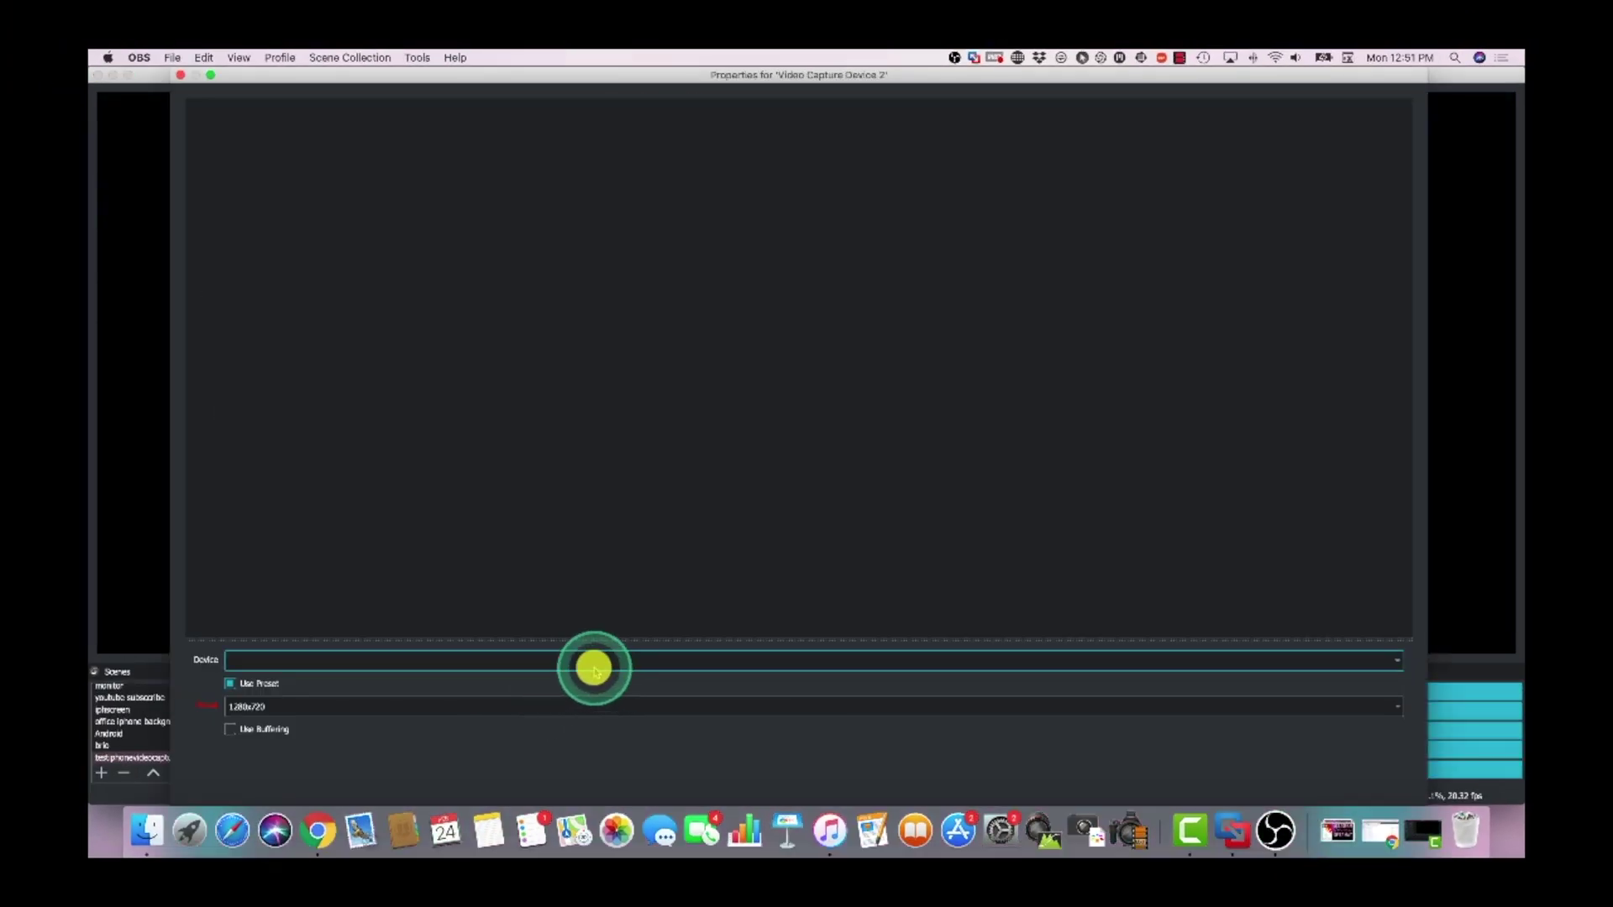
- Set the capture source's device to iPhoneX, keeping the 1280x720 preset, and accept the source properties
click(1398, 661)
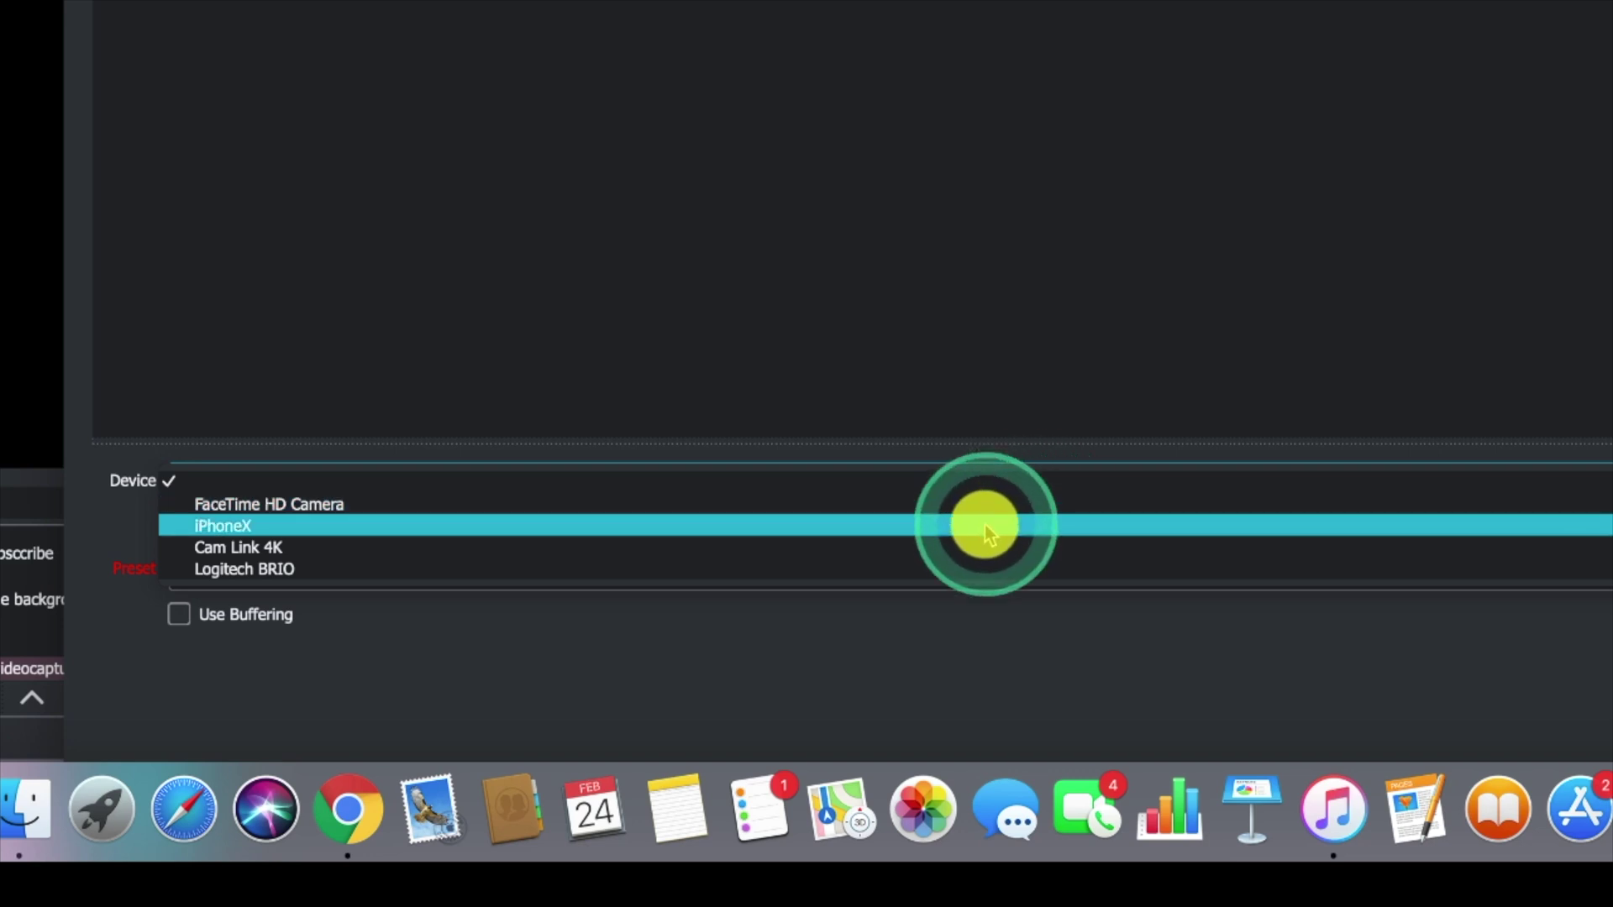
drag(985, 524, 1020, 527)
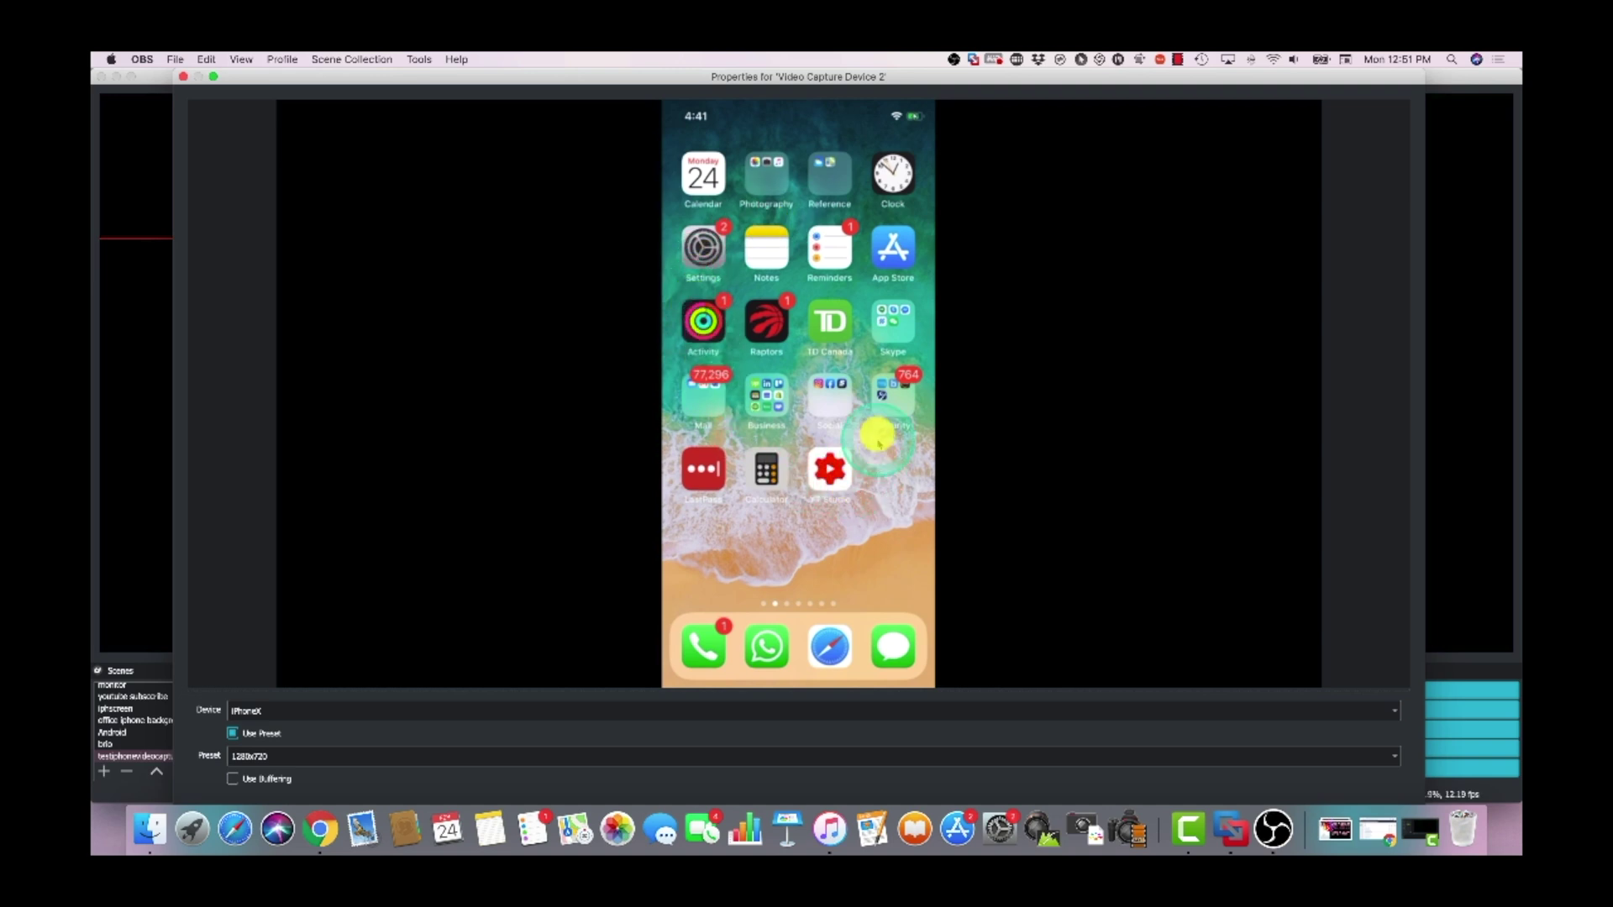
click(958, 625)
click(975, 494)
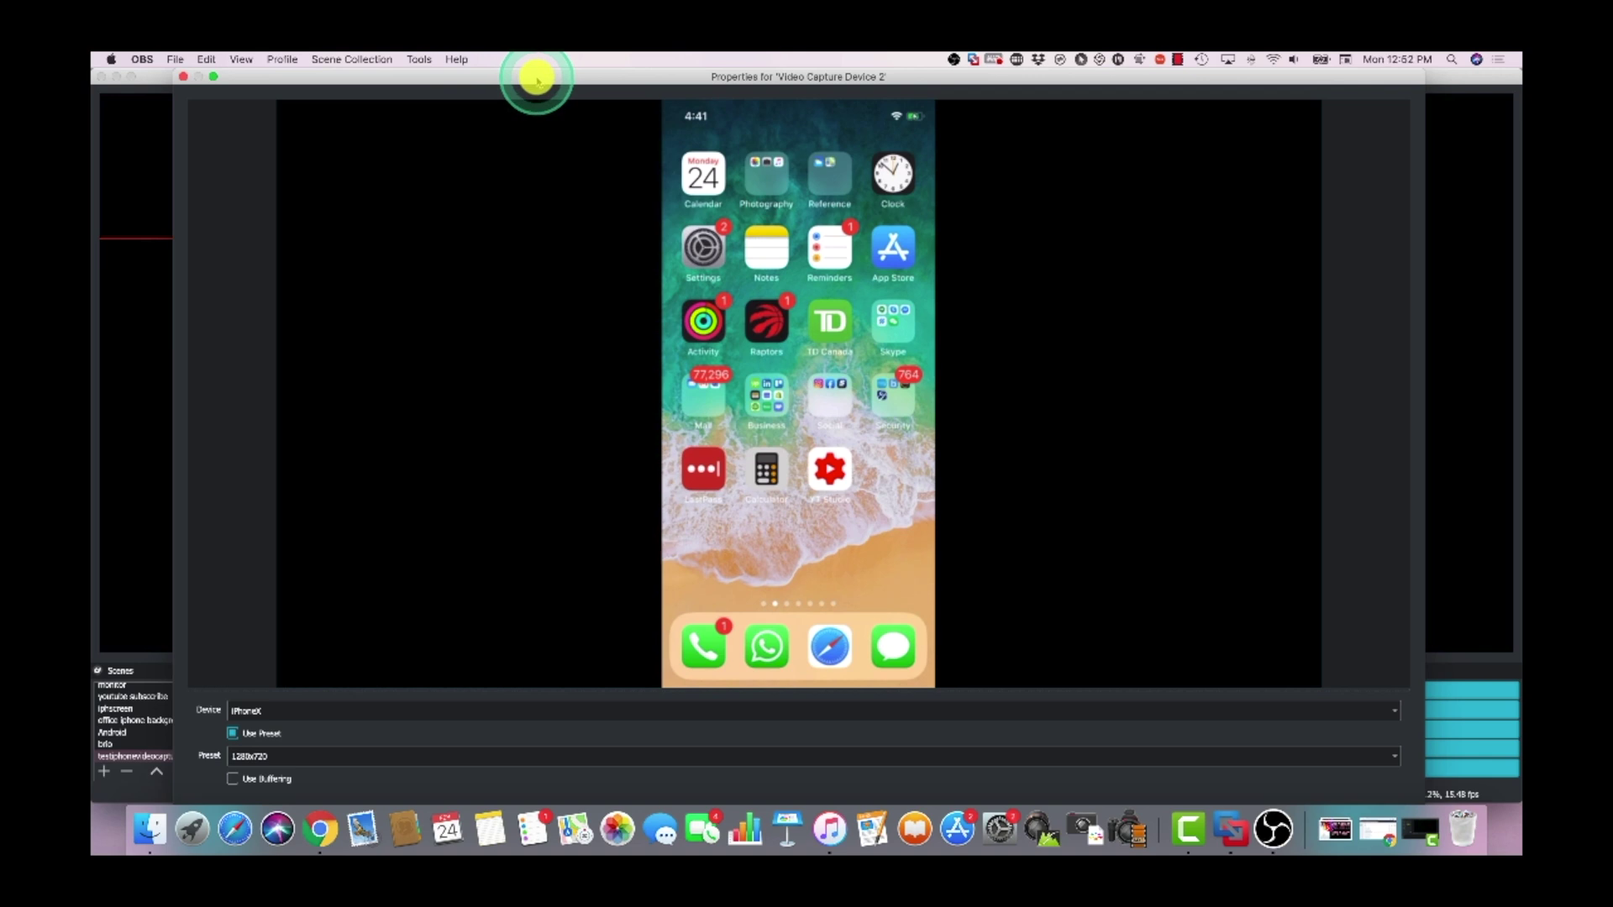
drag(537, 78, 485, 66)
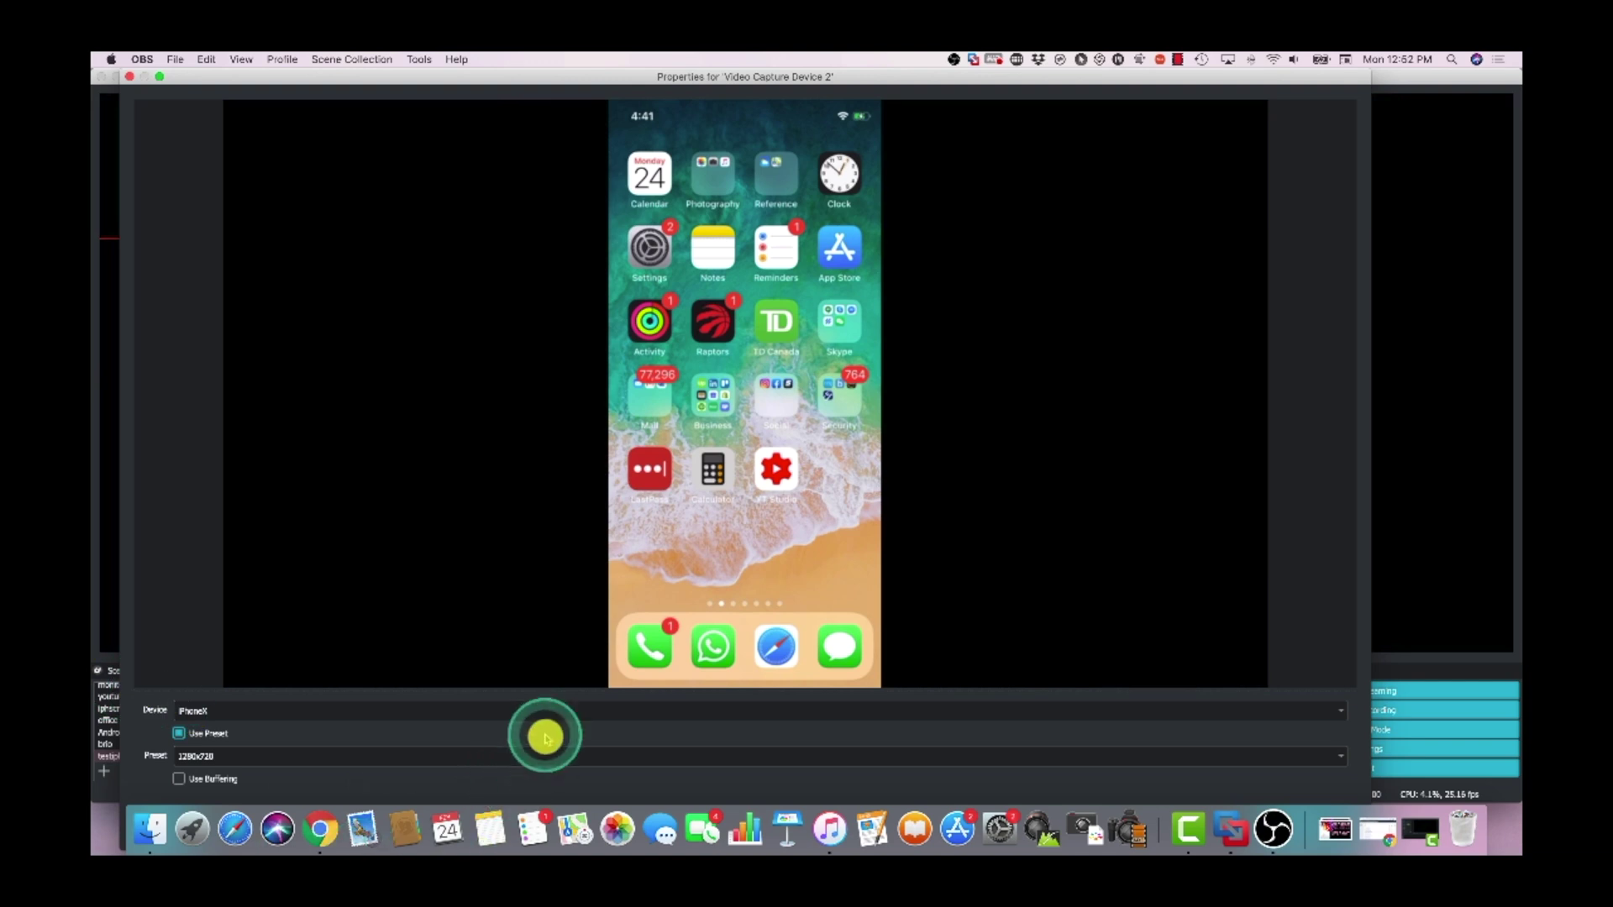
click(1336, 781)
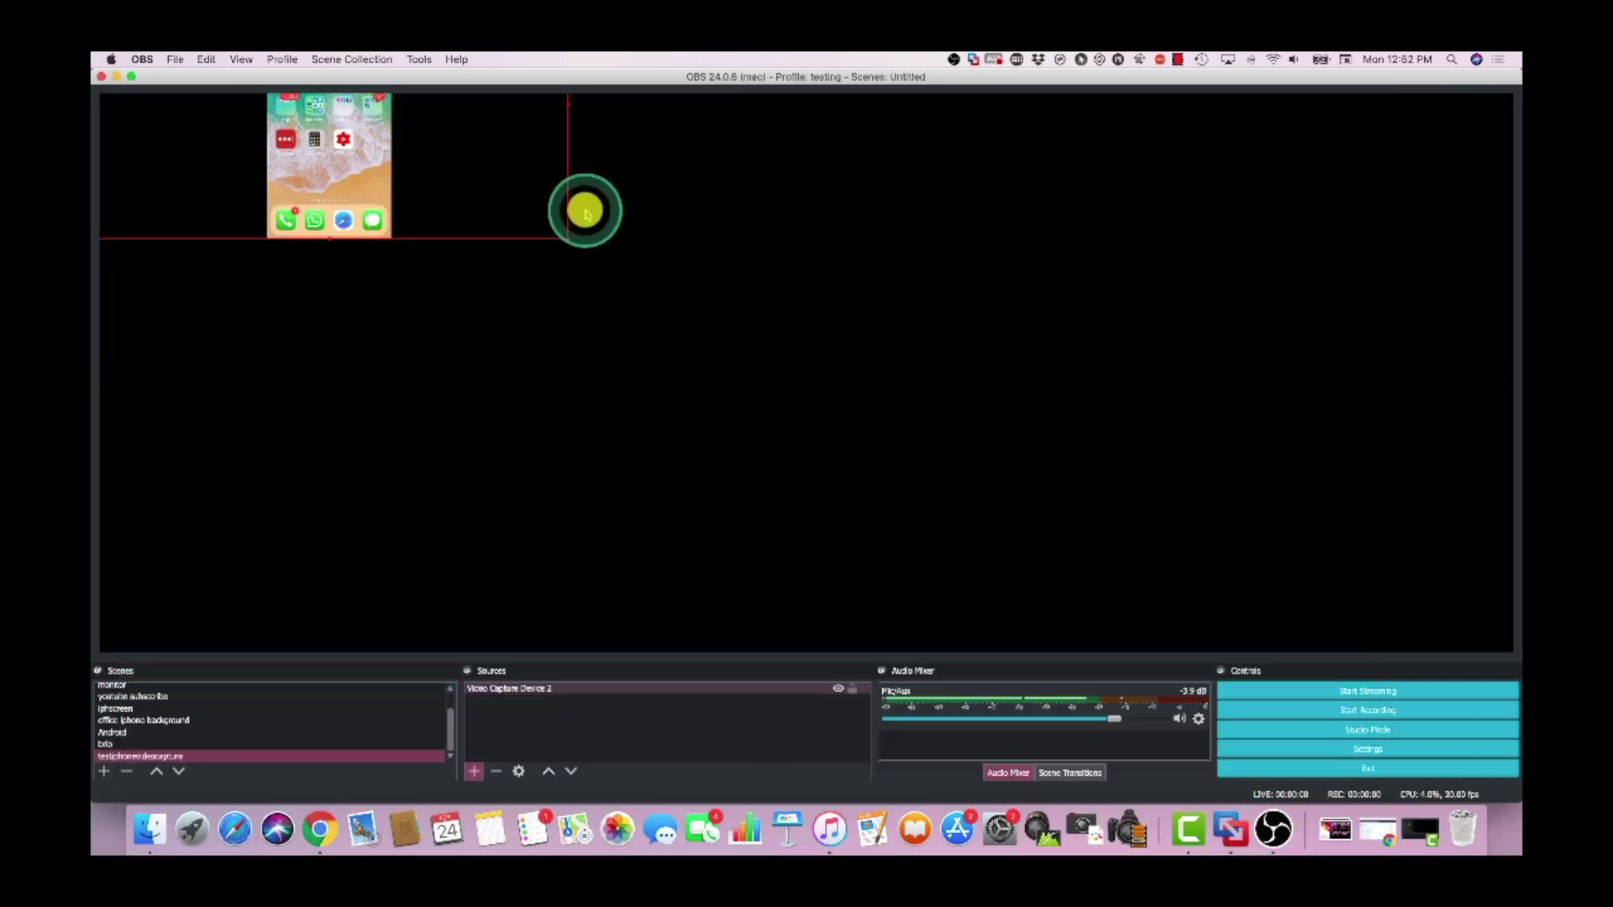
- Enlarge the iPhone capture in the preview and centre it on the canvas with black space around it
drag(566, 242, 1034, 421)
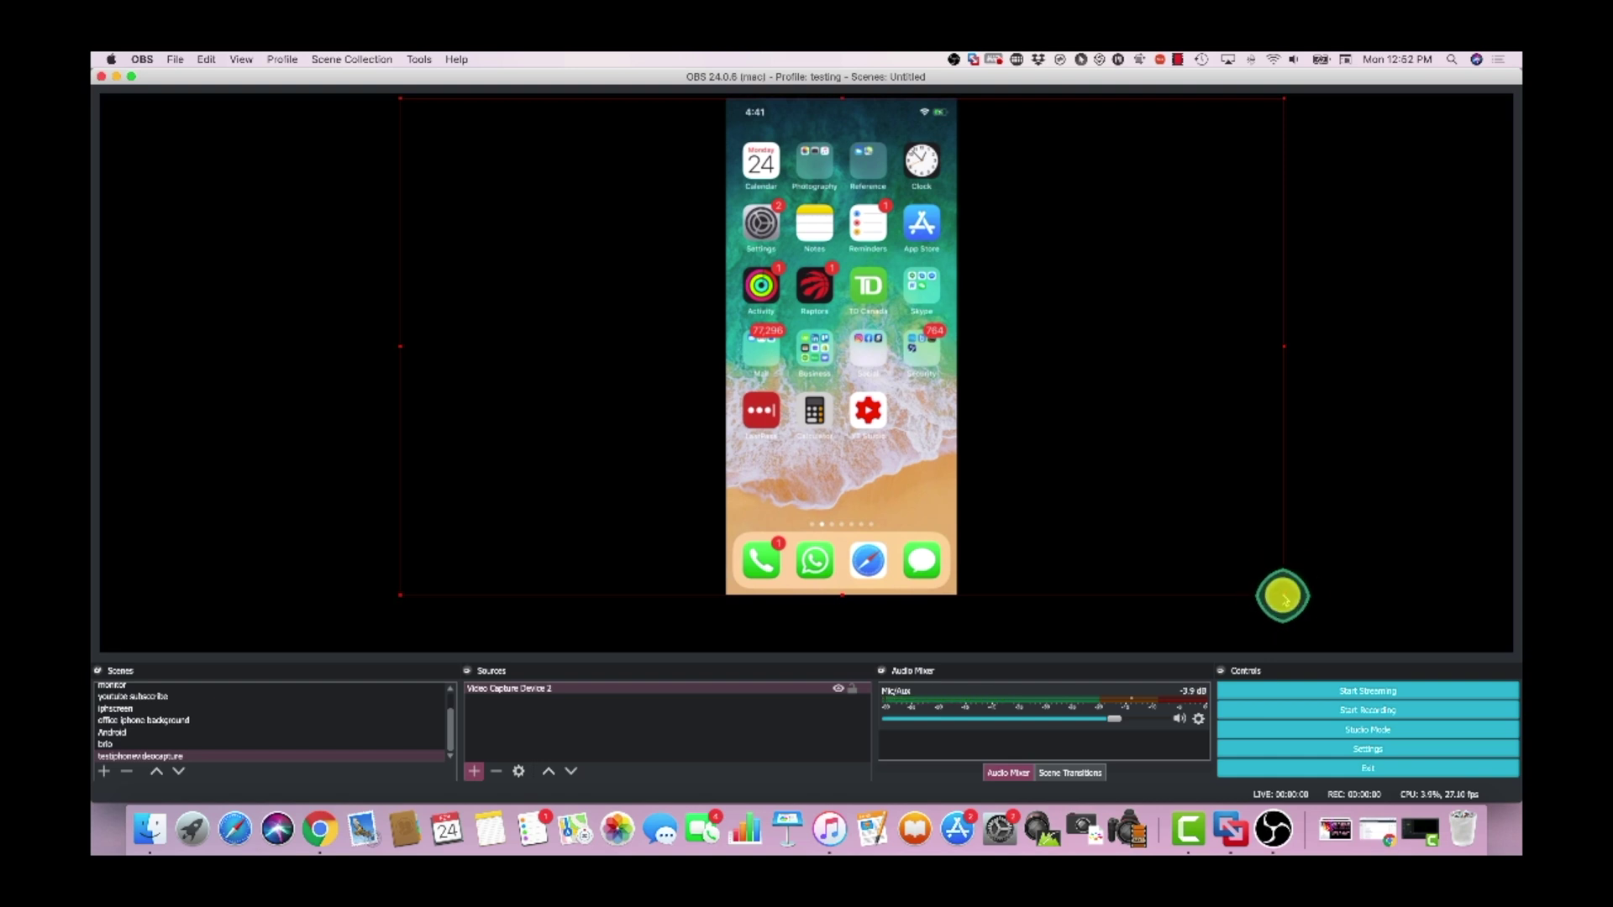
drag(1283, 596, 1048, 519)
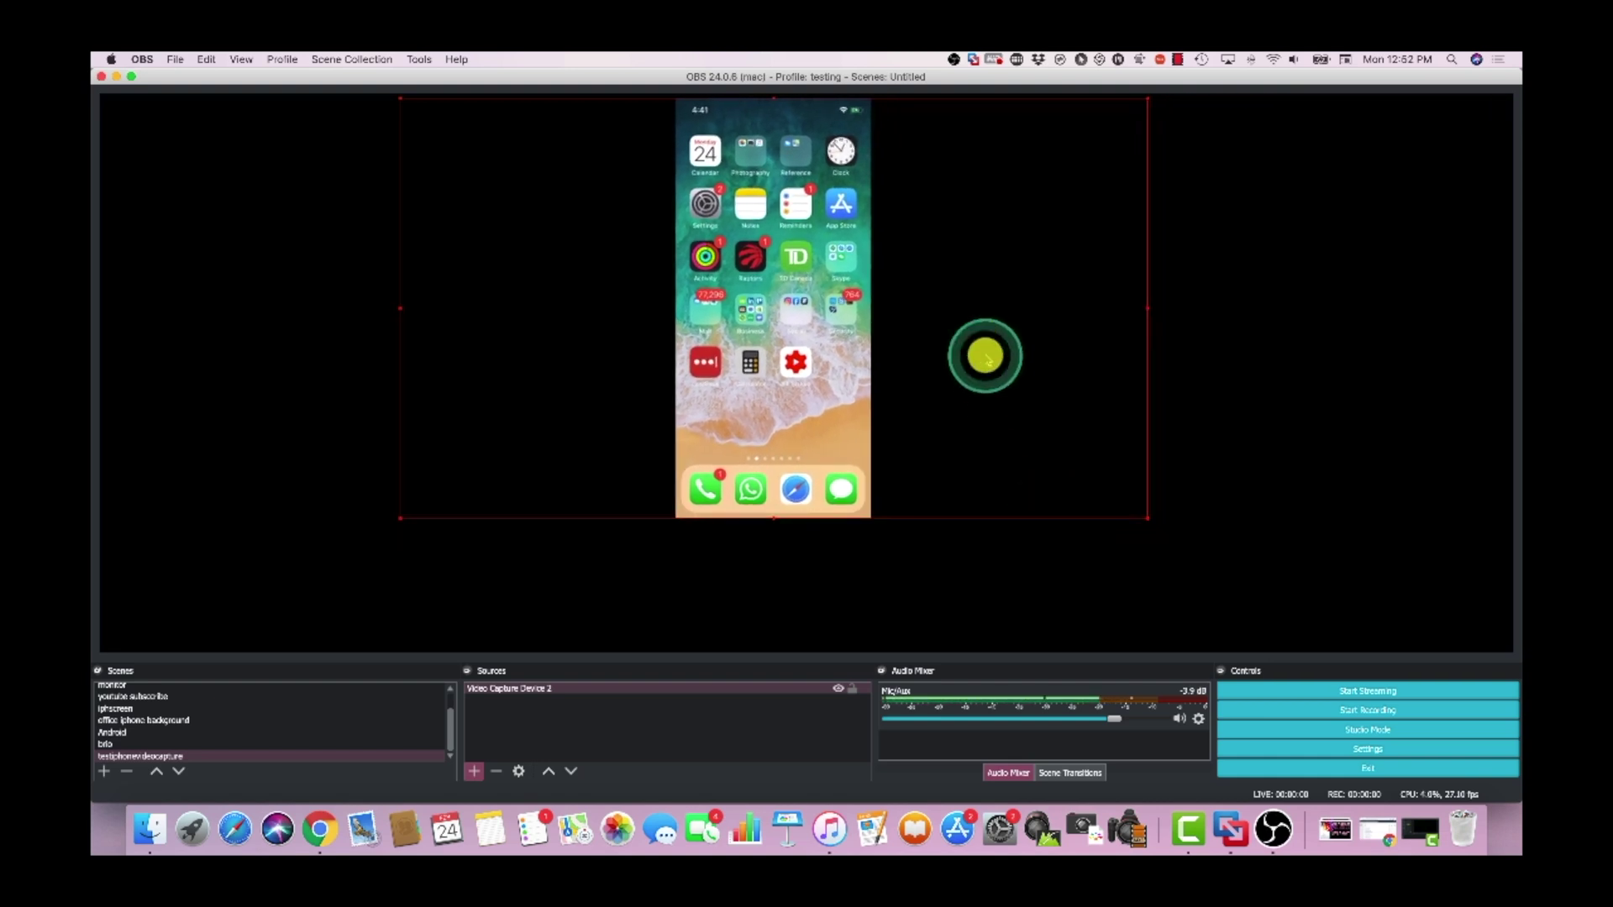
drag(987, 358, 1008, 407)
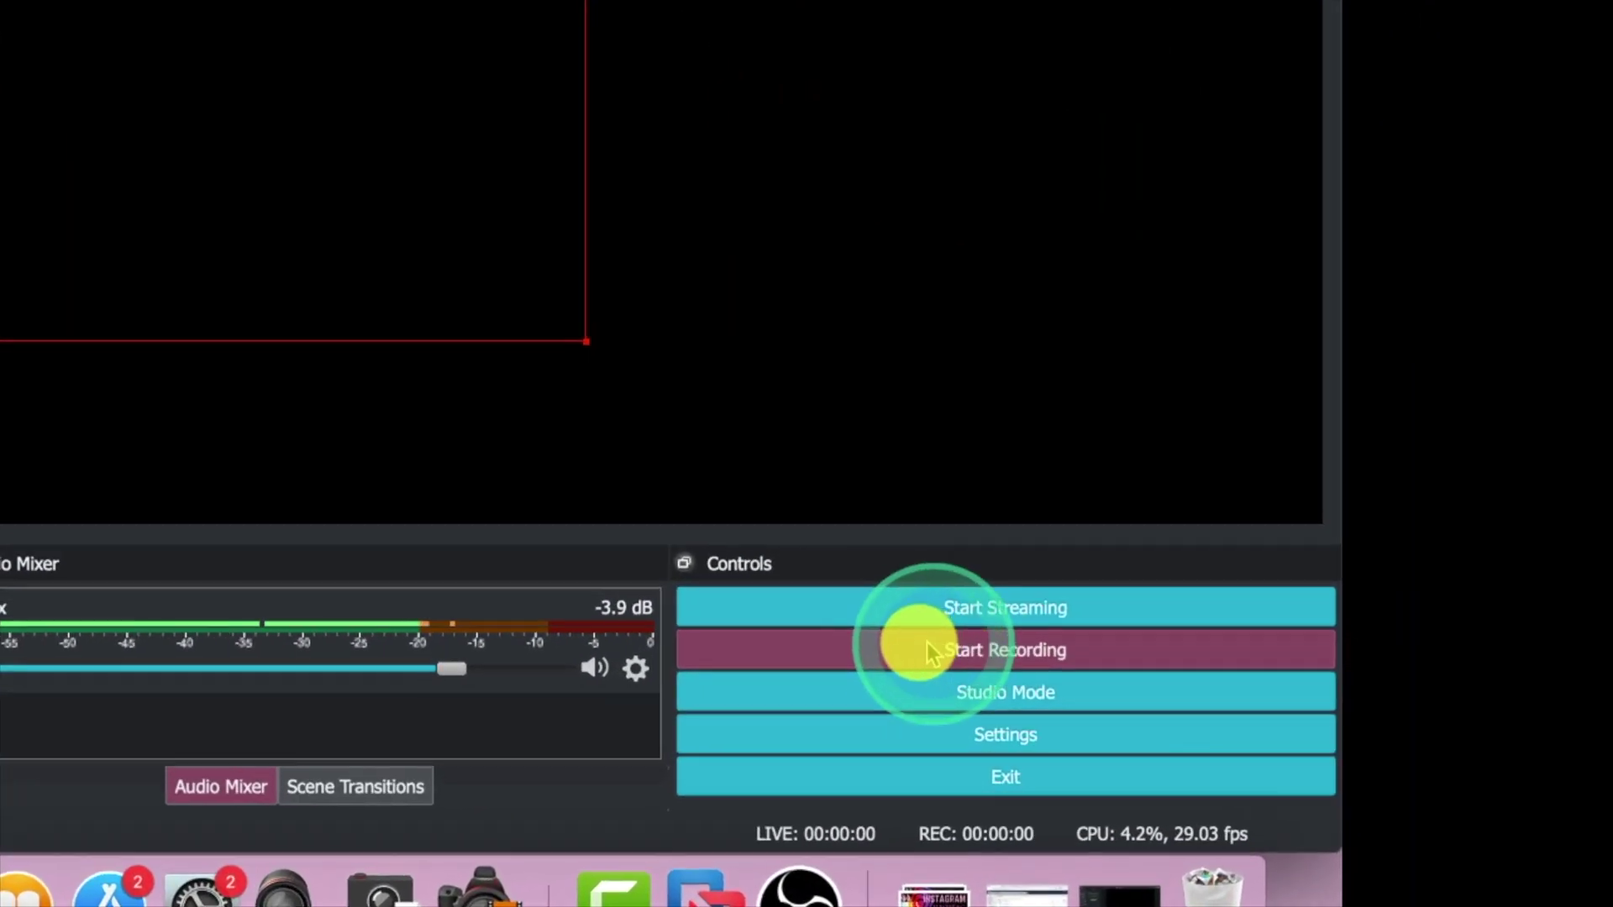
- Record the iPhone scene, look up the recorded file in Finder's Movies folder and close the Finder window
click(1019, 660)
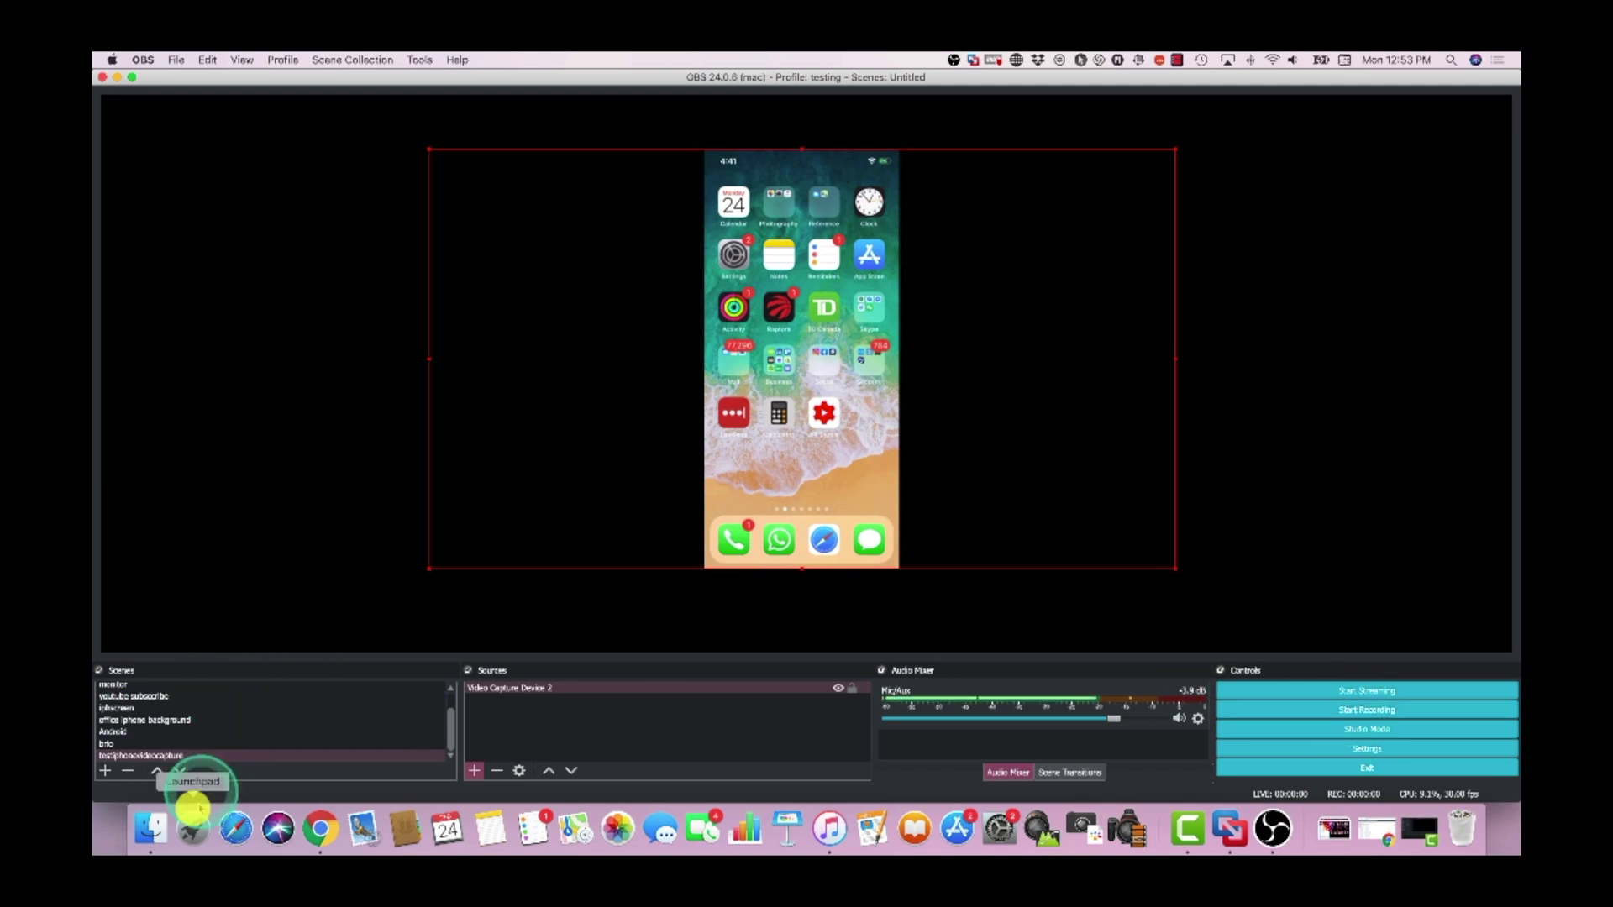
click(156, 832)
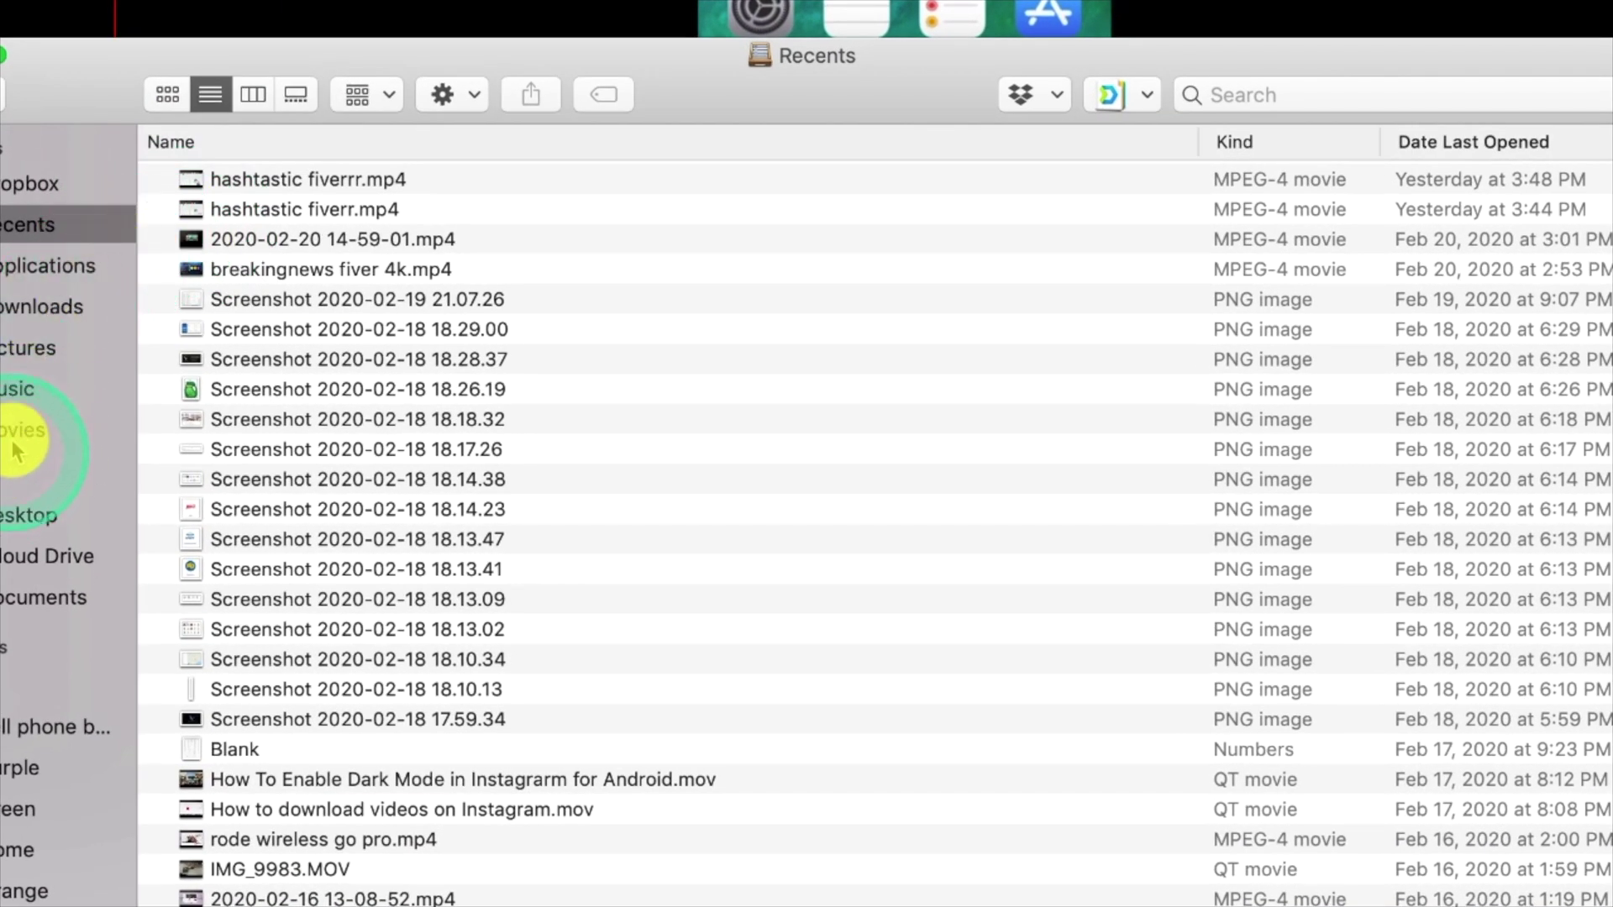
click(18, 438)
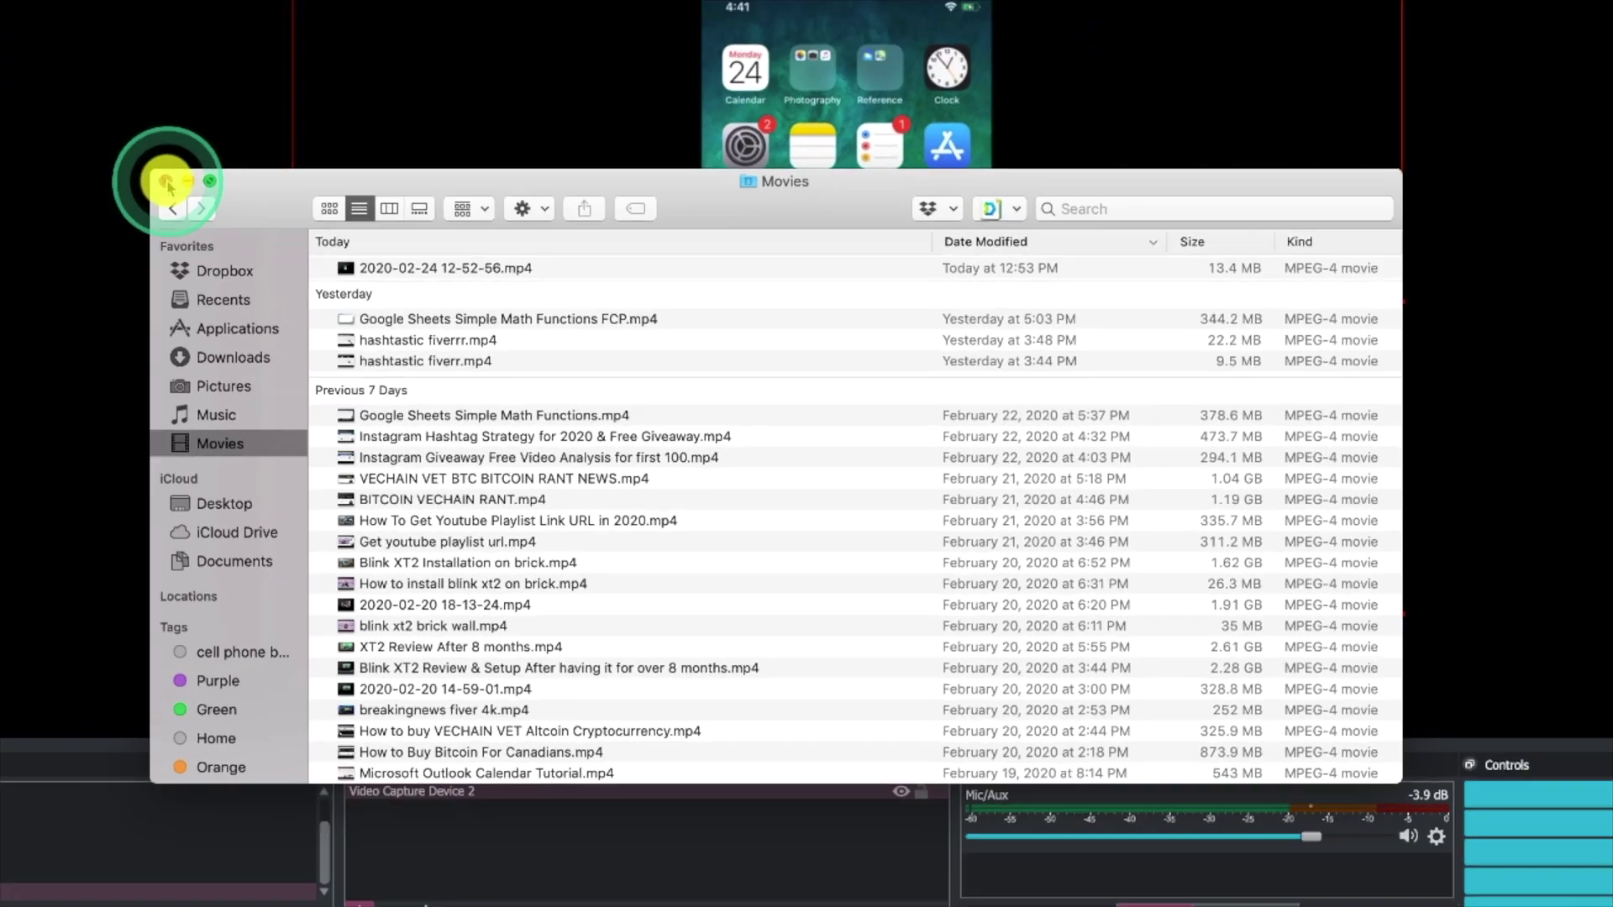
click(167, 183)
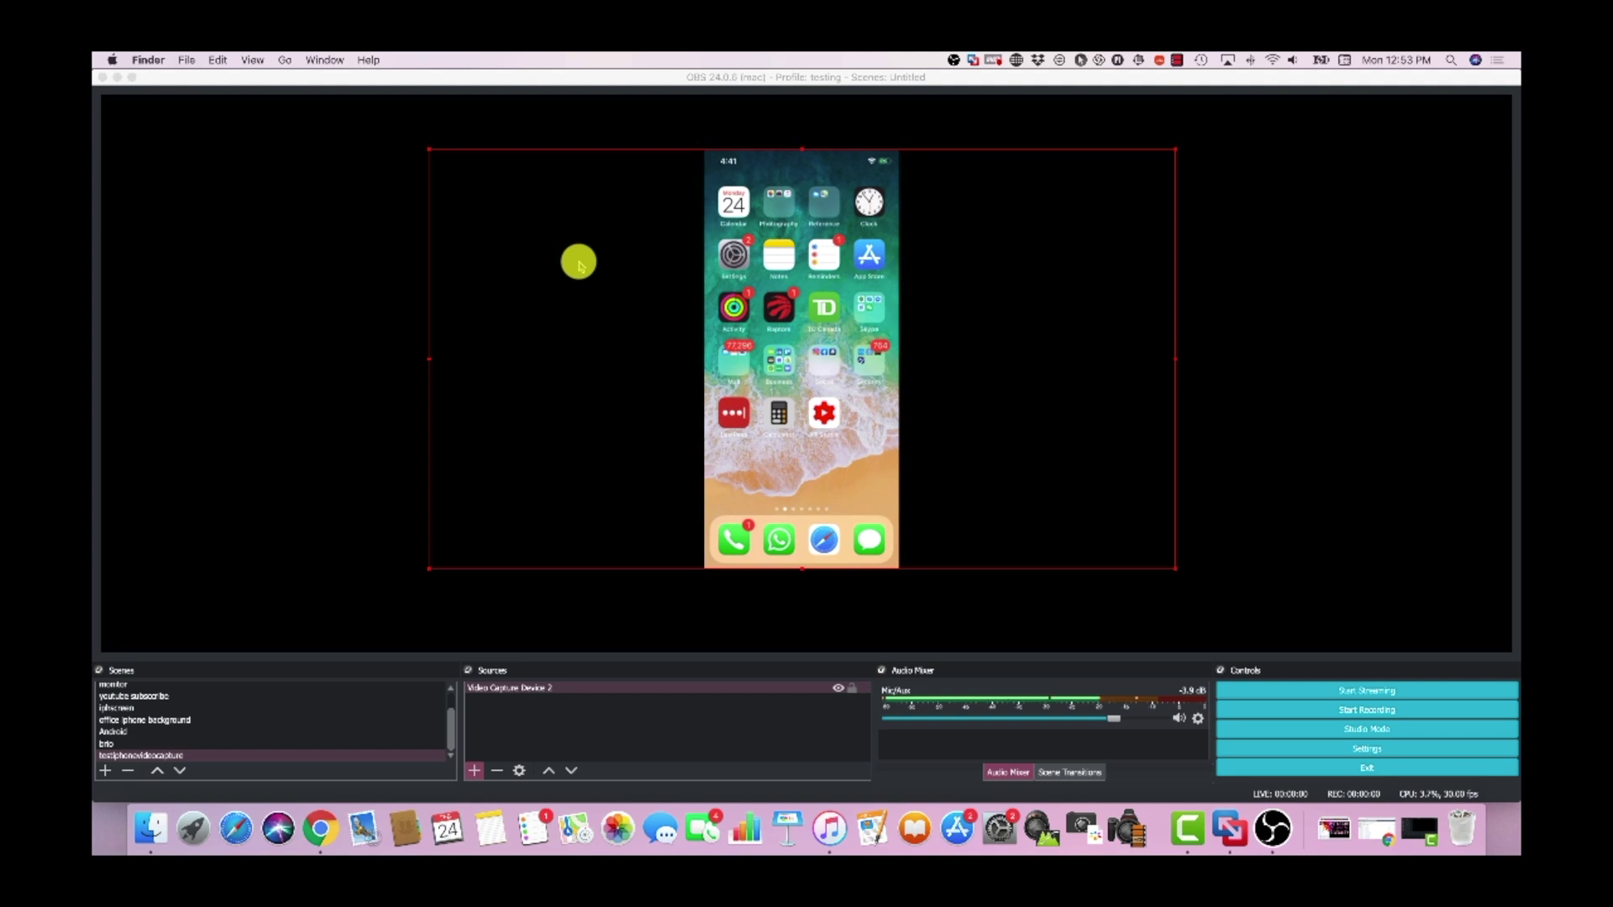
click(1336, 458)
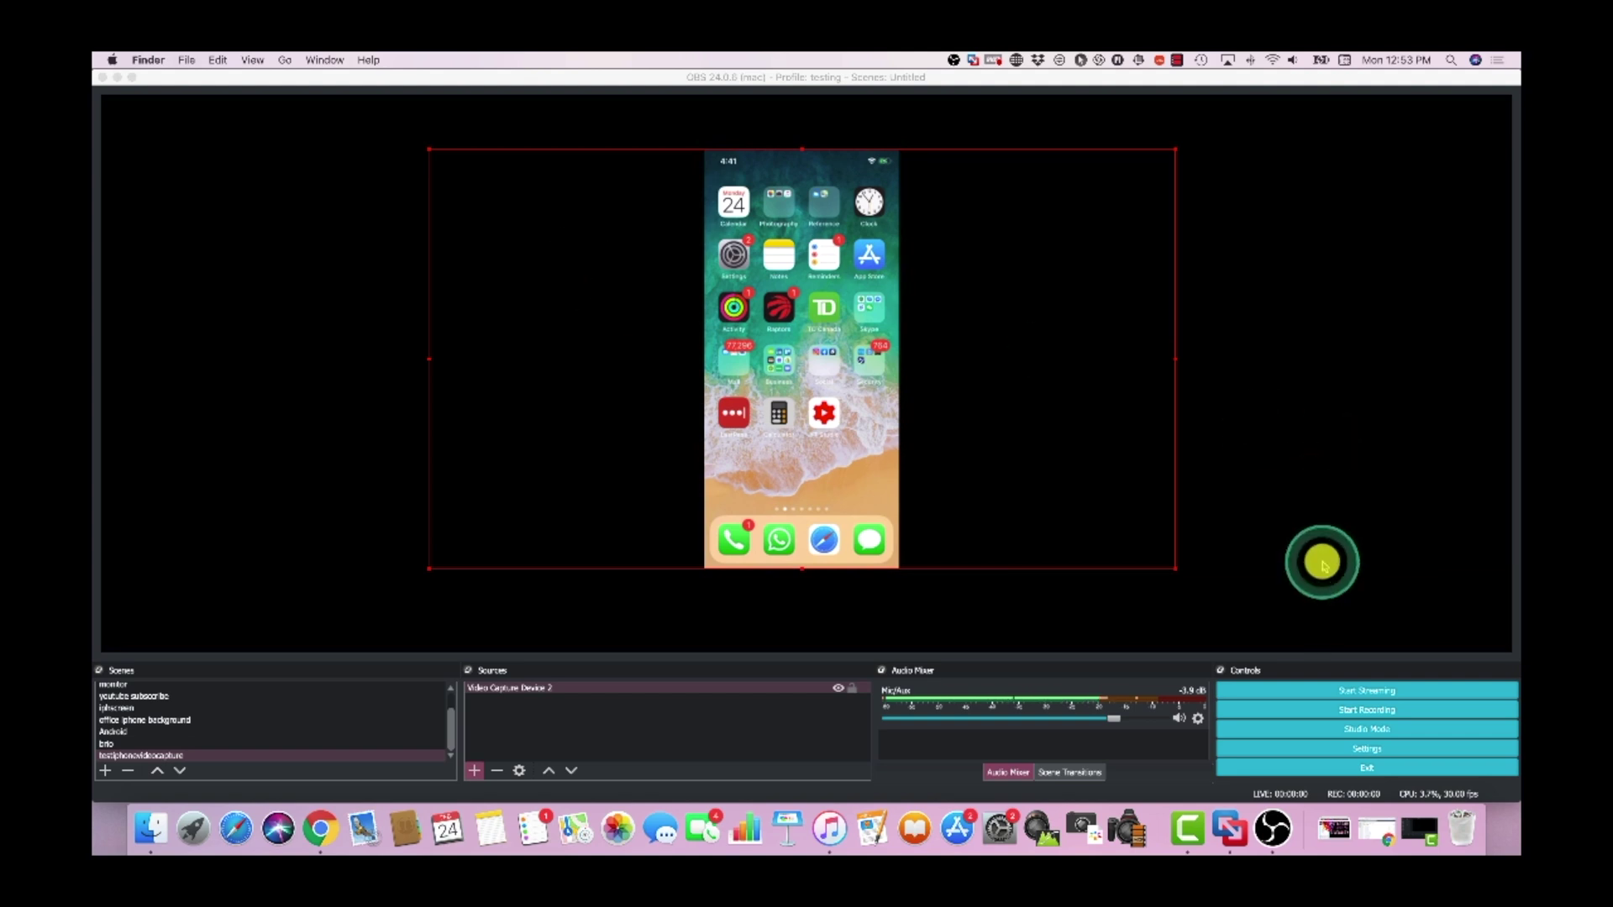